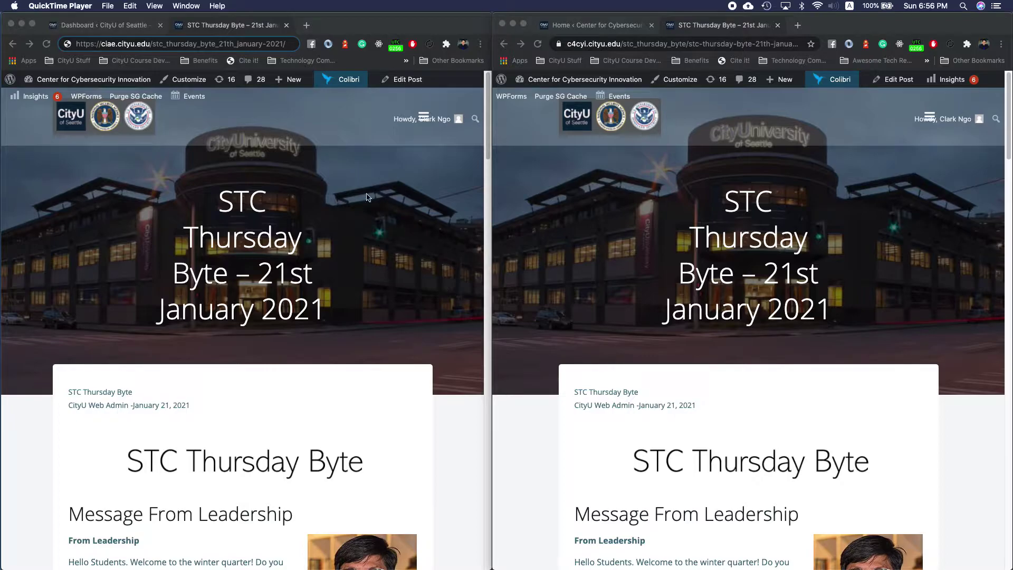
Compare the old ciae and new c4cyi post addresses, changing the hyphen before 2021 to an underscore
{"action": "double_click", "coordinate": [108, 44]}
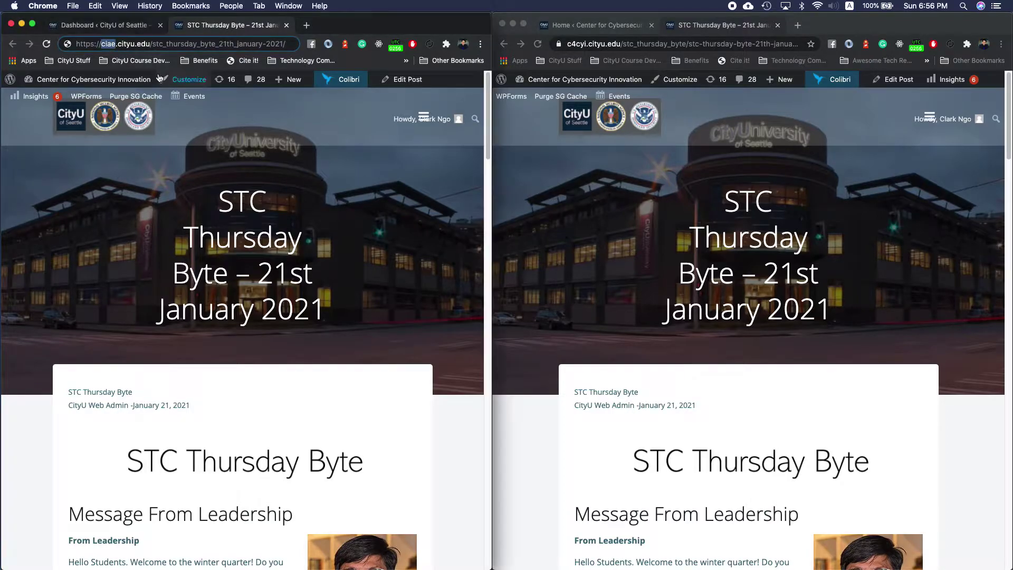
{"action": "double_click", "coordinate": [583, 46]}
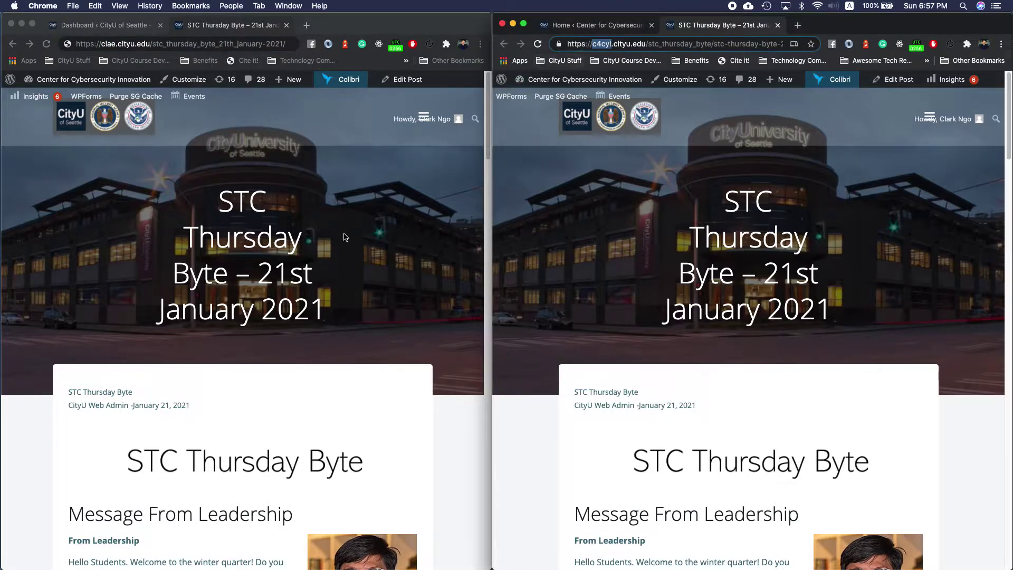
{"action": "key", "text": "super+grave"}
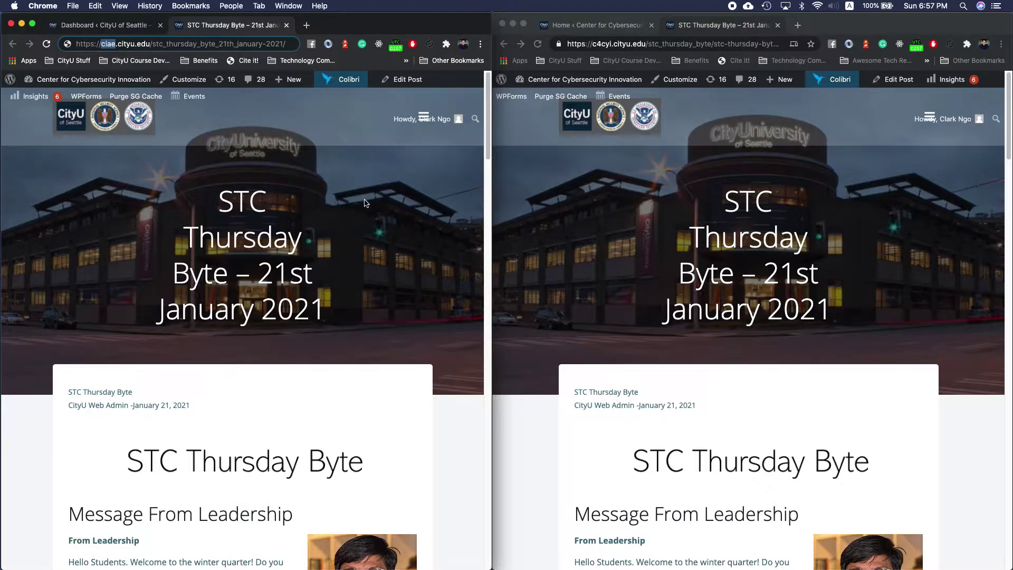
{"action": "left_click", "coordinate": [153, 44]}
{"action": "left_click_drag", "start_coordinate": [153, 44], "coordinate": [291, 45]}
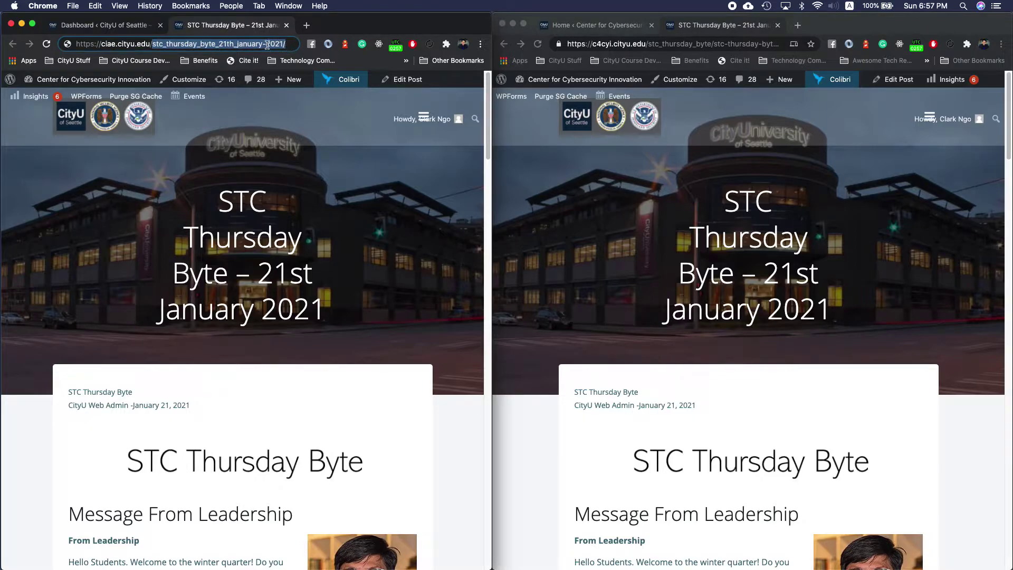
{"action": "left_click", "coordinate": [270, 45]}
{"action": "key", "text": "BackSpace"}
{"action": "type", "text": "_"}
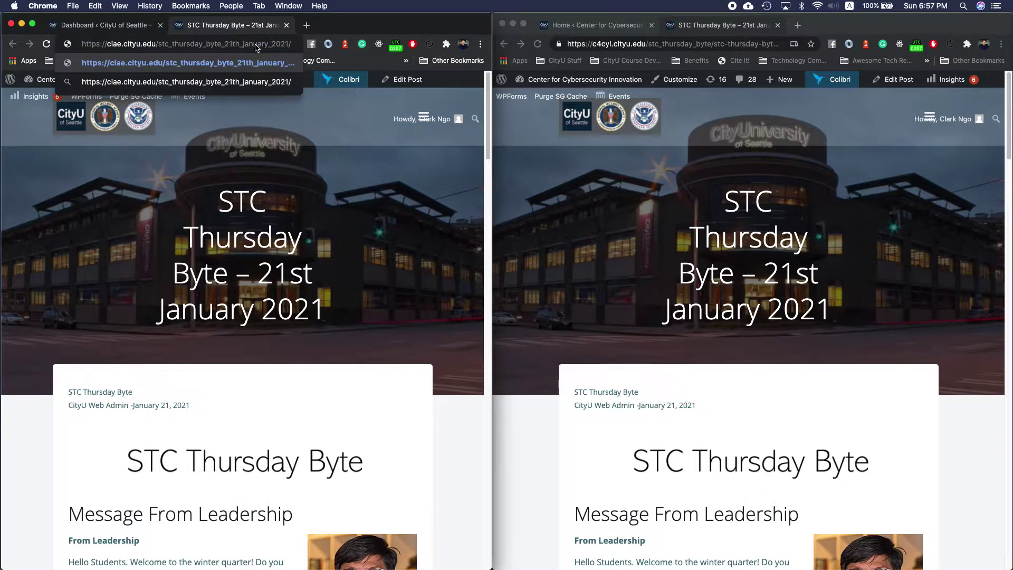
{"action": "left_click", "coordinate": [328, 183]}
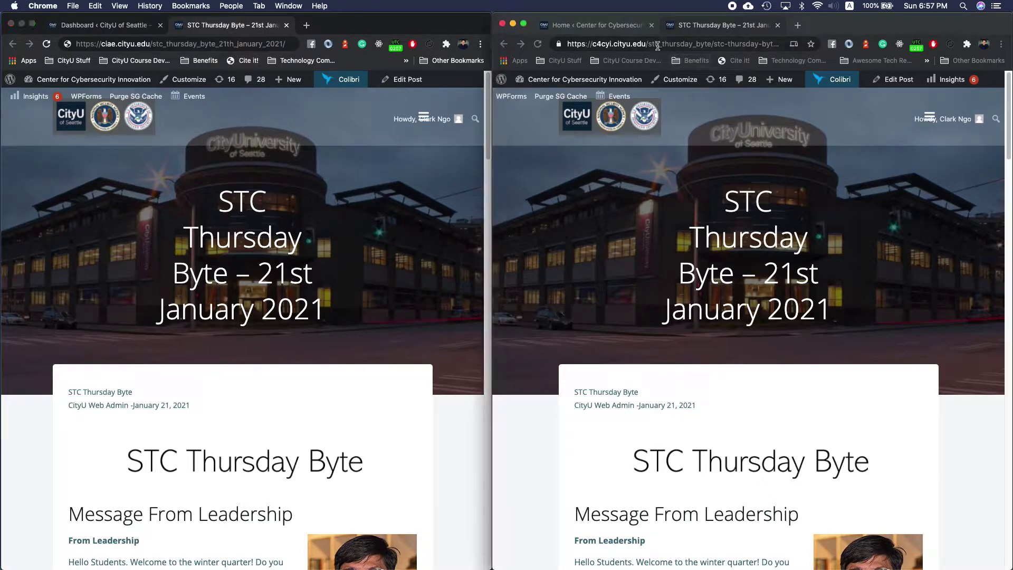
{"action": "left_click_drag", "start_coordinate": [648, 44], "coordinate": [807, 50]}
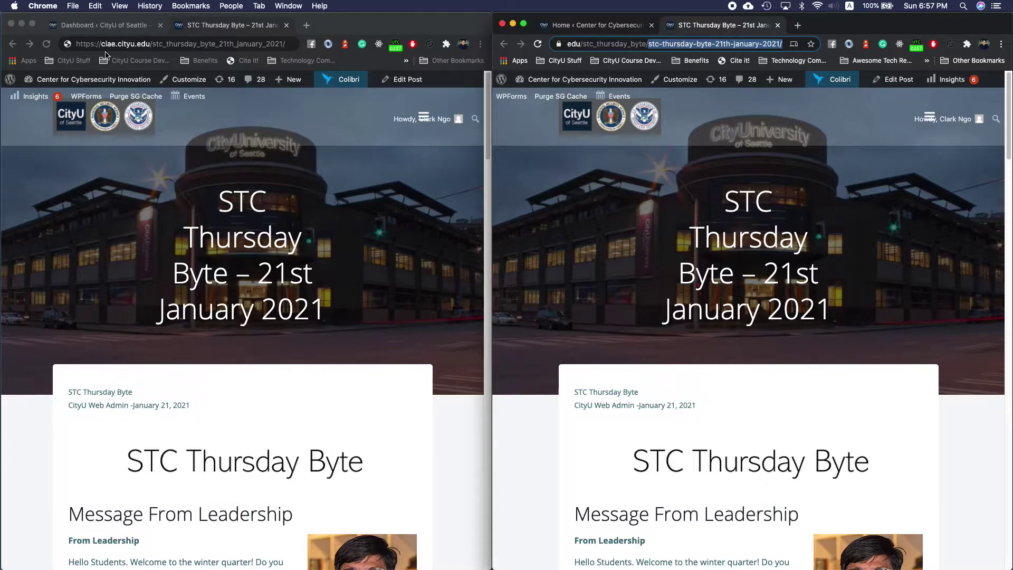
{"action": "left_click", "coordinate": [103, 28]}
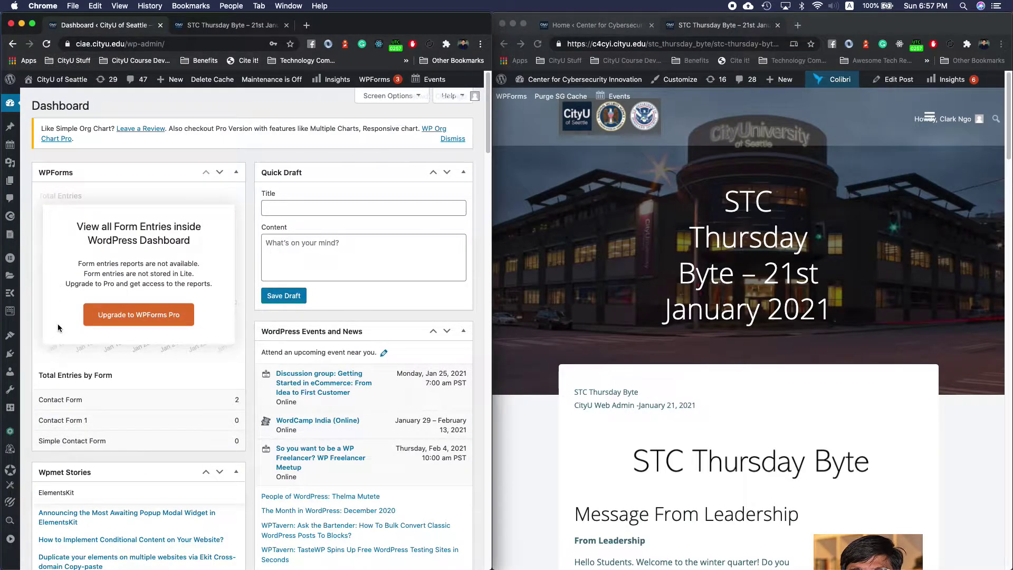
{"action": "mouse_move", "coordinate": [21, 392]}
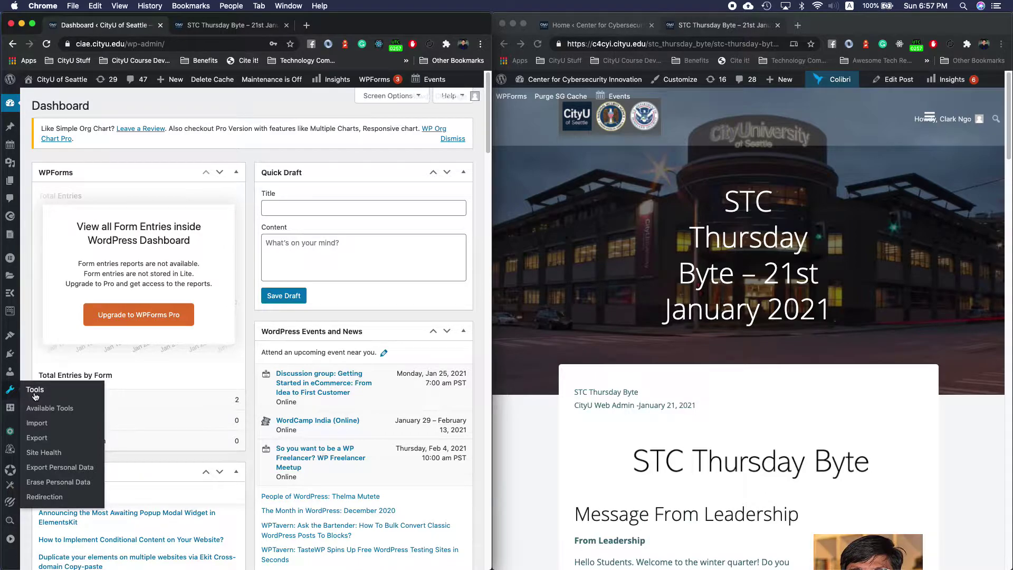
{"action": "left_click", "coordinate": [55, 499]}
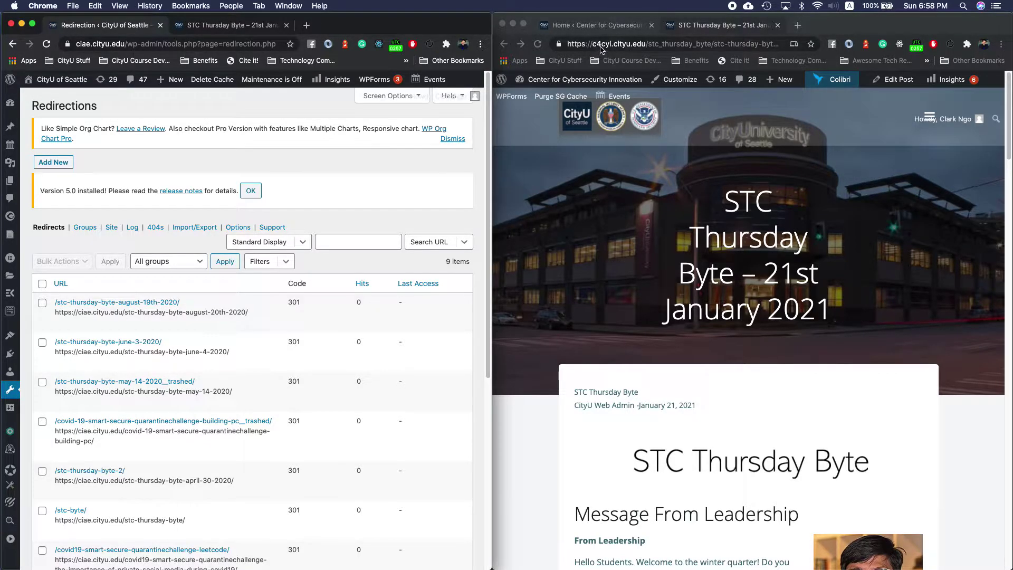
{"action": "left_click", "coordinate": [112, 228]}
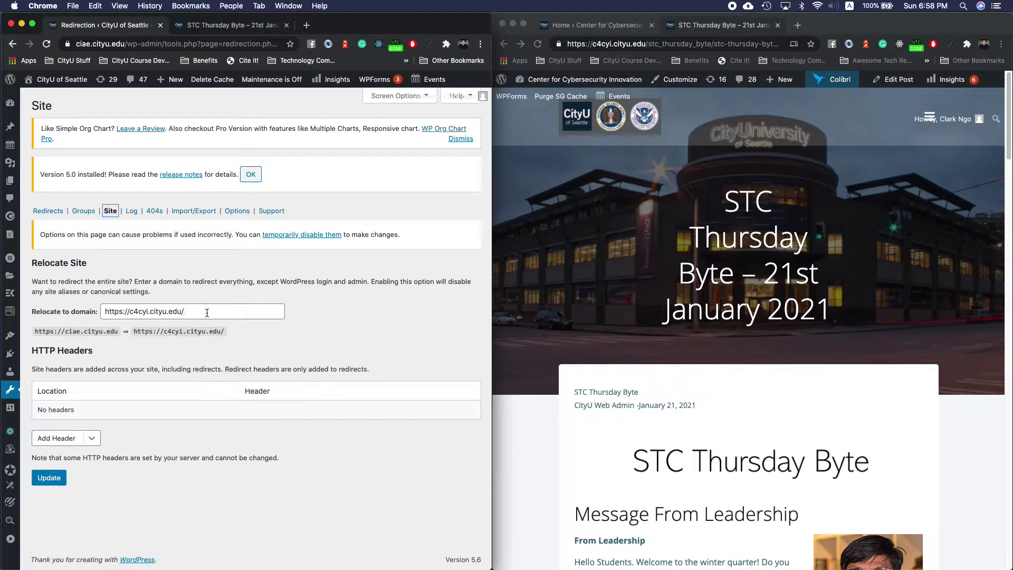
{"action": "left_click_drag", "start_coordinate": [207, 313], "coordinate": [69, 312]}
{"action": "key", "text": "BackSpace"}
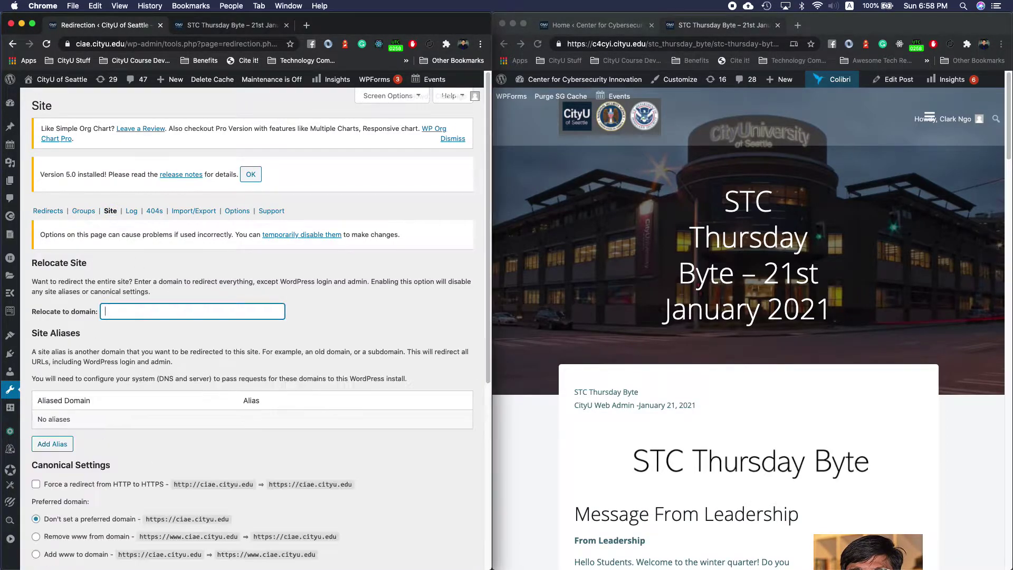
{"action": "key", "text": "super+z"}
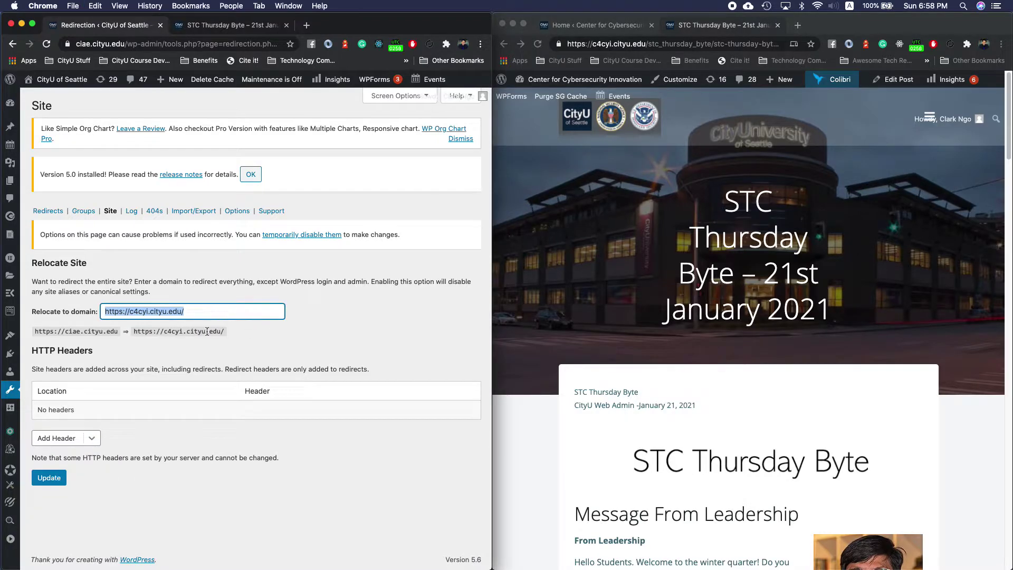
{"action": "left_click", "coordinate": [77, 330]}
{"action": "double_click", "coordinate": [74, 331]}
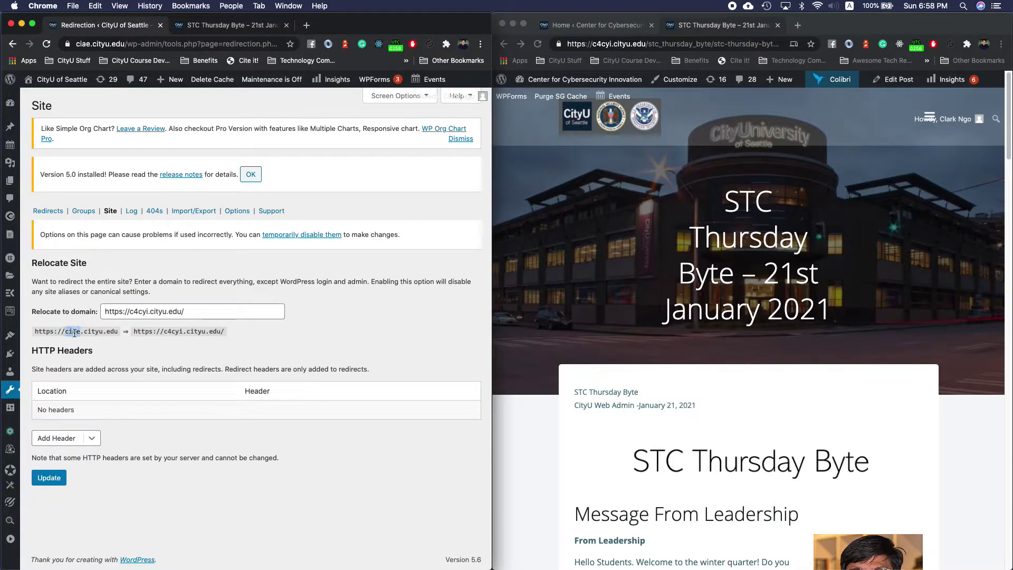
{"action": "double_click", "coordinate": [176, 332]}
Copy the old 21st January post address into a new tab with ciae replaced by c4cyi
{"action": "left_click", "coordinate": [248, 25]}
{"action": "left_click", "coordinate": [247, 42]}
{"action": "key", "text": "cmd+c"}
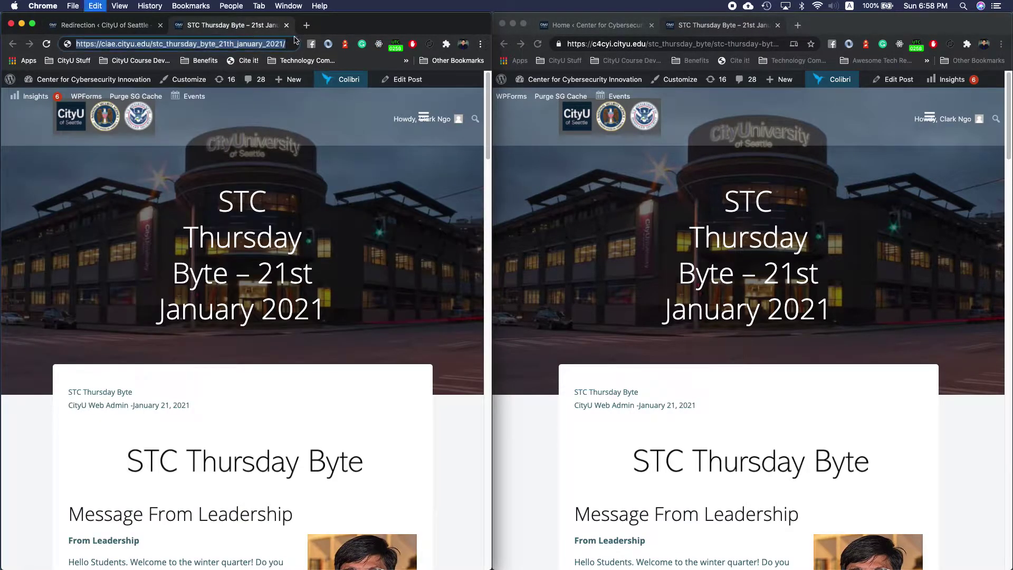
{"action": "key", "text": "cmd+t"}
{"action": "key", "text": "cmd+v"}
{"action": "double_click", "coordinate": [115, 44]}
{"action": "type", "text": "c4cyi"}
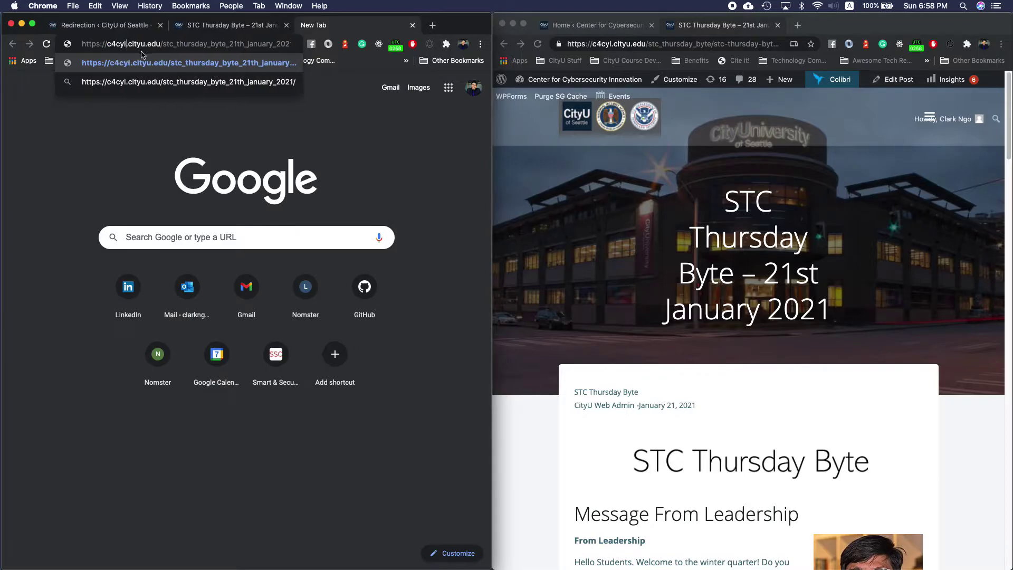
Review the old site's nine redirect rules, then bring up the c4cyi dashboard
{"action": "left_click", "coordinate": [132, 25]}
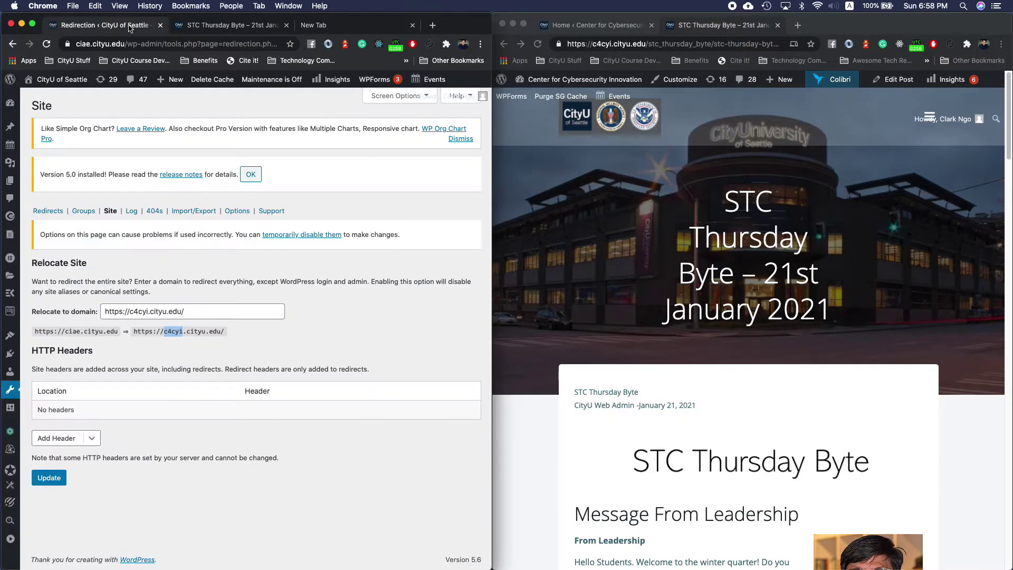
{"action": "left_click", "coordinate": [56, 211]}
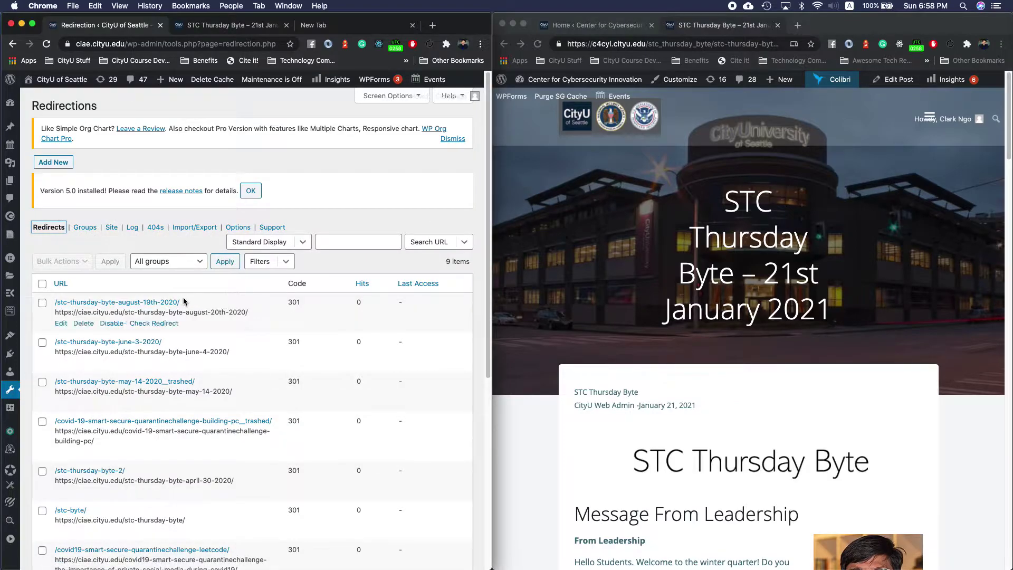
{"action": "scroll", "coordinate": [239, 347], "scroll_direction": "down", "scroll_amount": 5}
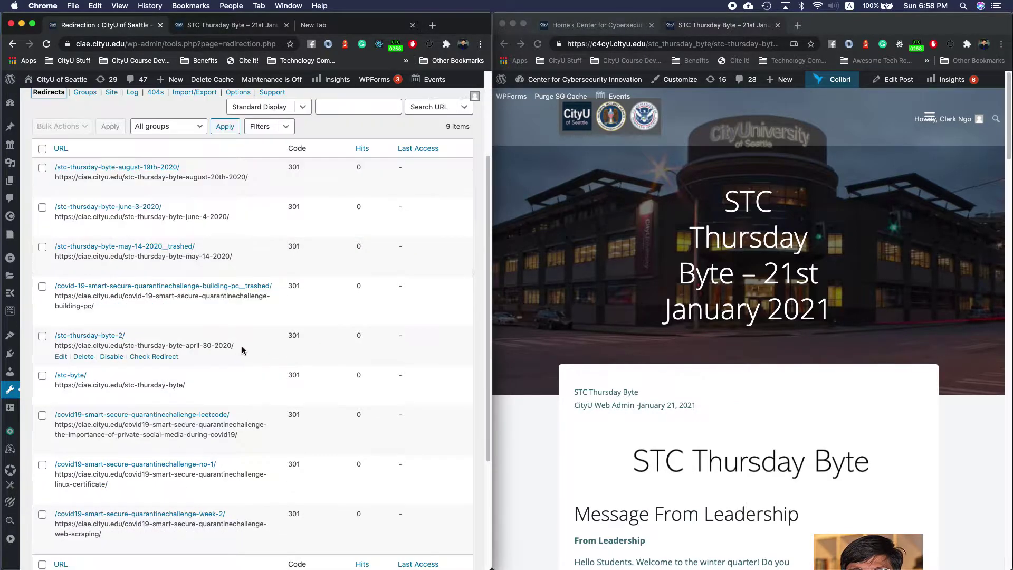
{"action": "scroll", "coordinate": [250, 350], "scroll_direction": "up", "scroll_amount": 5}
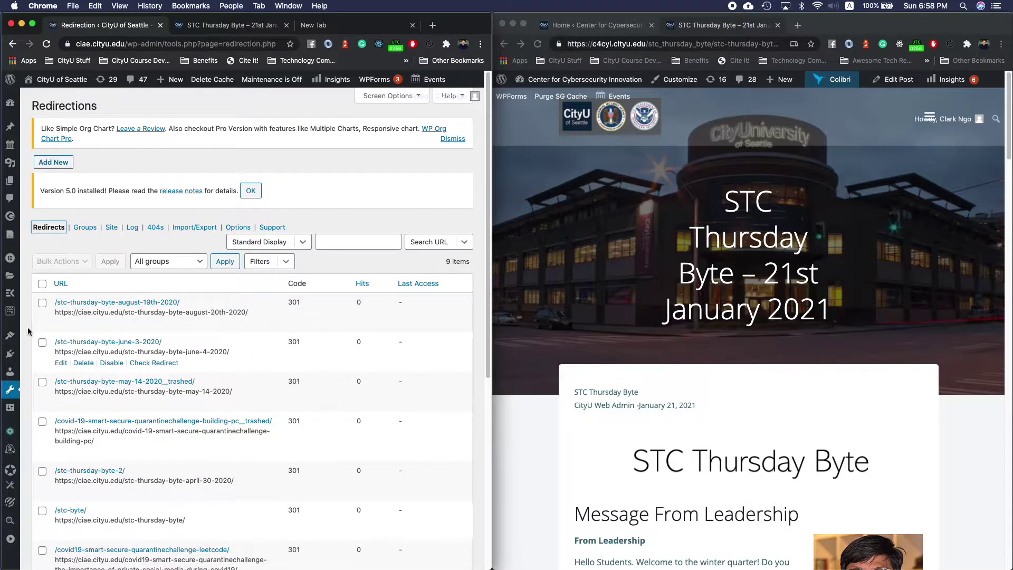
{"action": "left_click", "coordinate": [591, 25]}
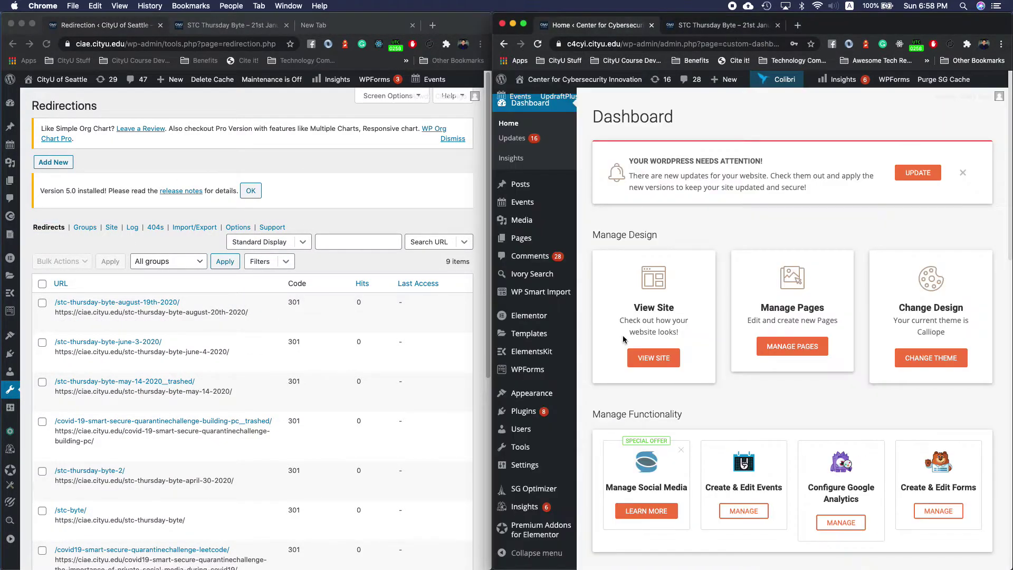
Open Redirection on the c4cyi site and edit the 21th January Thursday Byte rule
{"action": "mouse_move", "coordinate": [552, 449]}
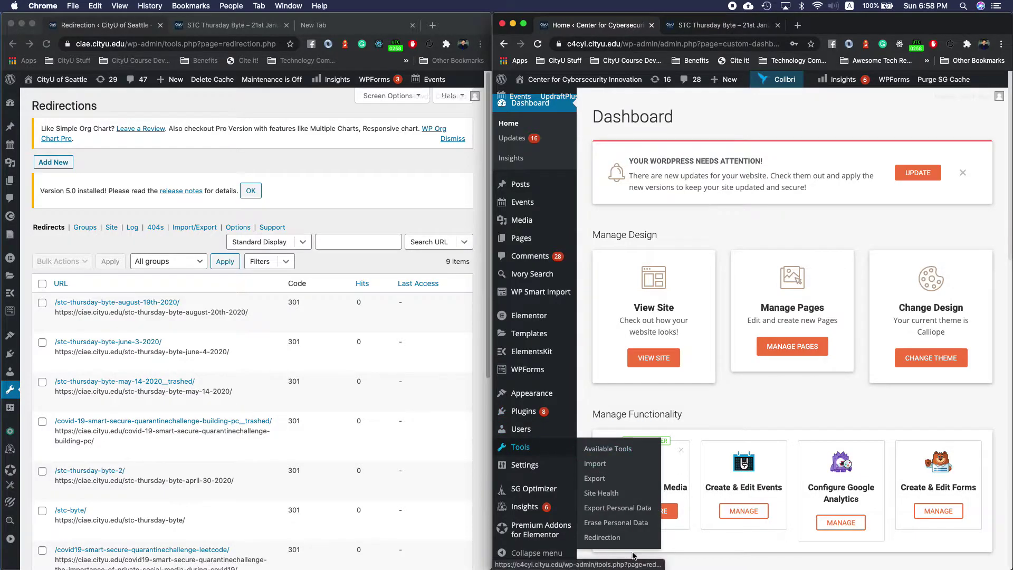
{"action": "left_click", "coordinate": [602, 537]}
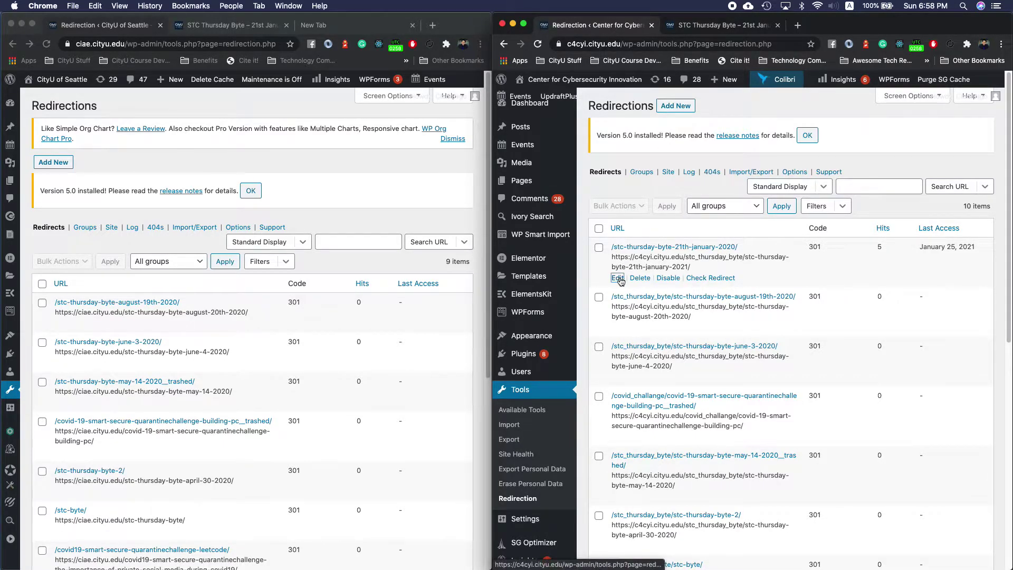
{"action": "left_click", "coordinate": [618, 278]}
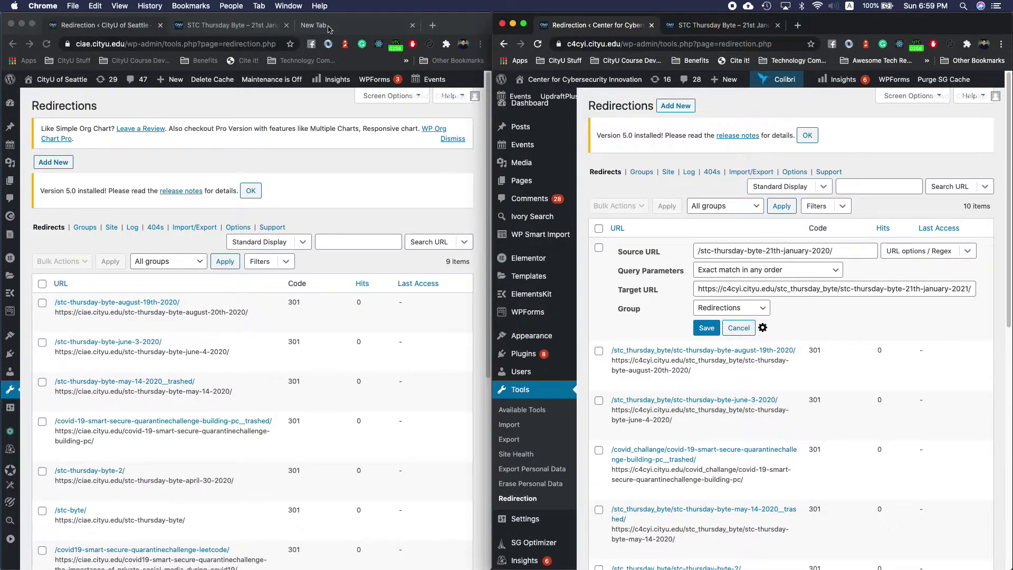
Load the copied 21st January 2021 post address on the new c4cyi site
{"action": "left_click", "coordinate": [235, 27]}
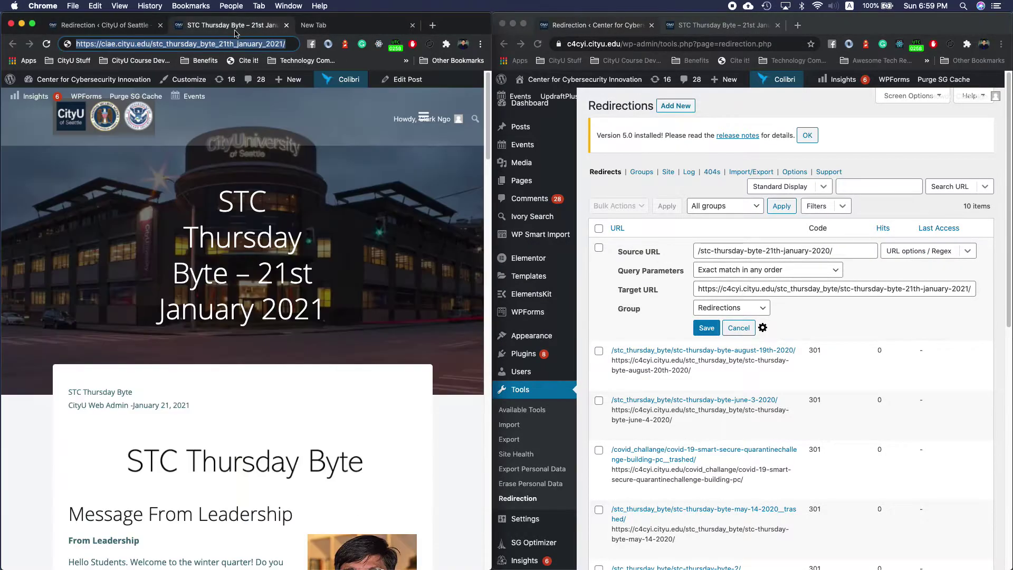
{"action": "left_click", "coordinate": [98, 44]}
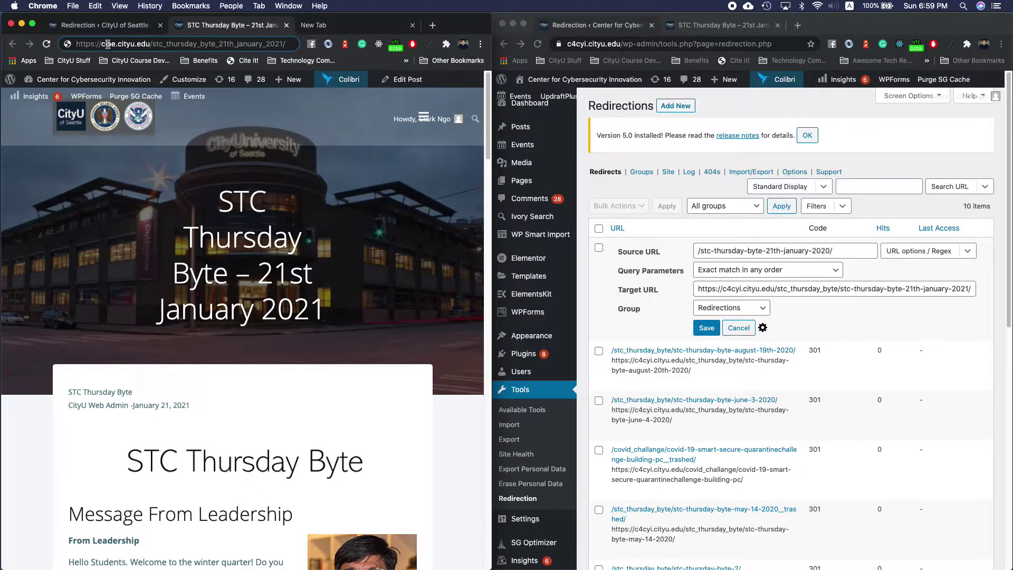
{"action": "left_click", "coordinate": [312, 25]}
{"action": "double_click", "coordinate": [157, 44]}
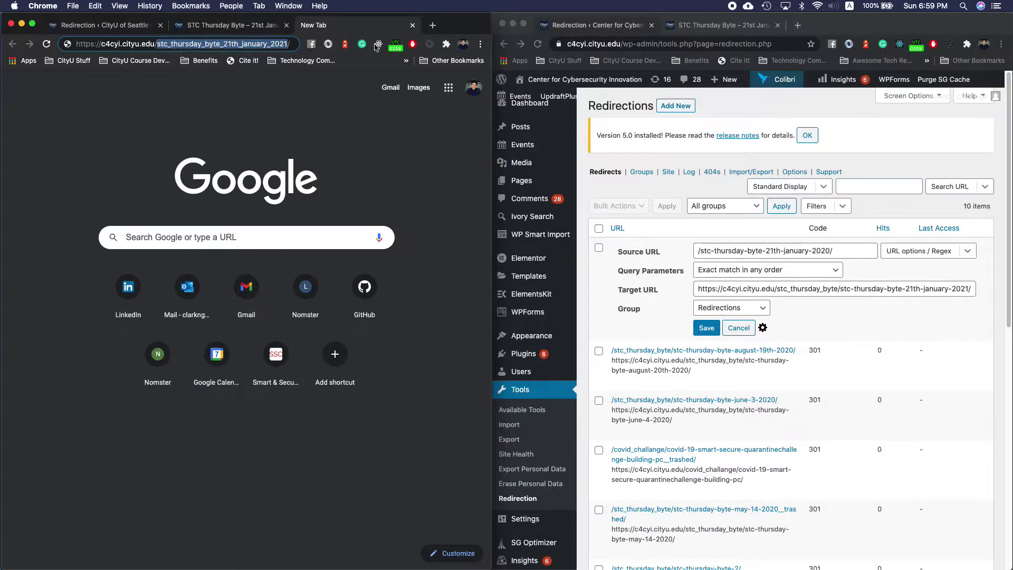
{"action": "left_click", "coordinate": [661, 31]}
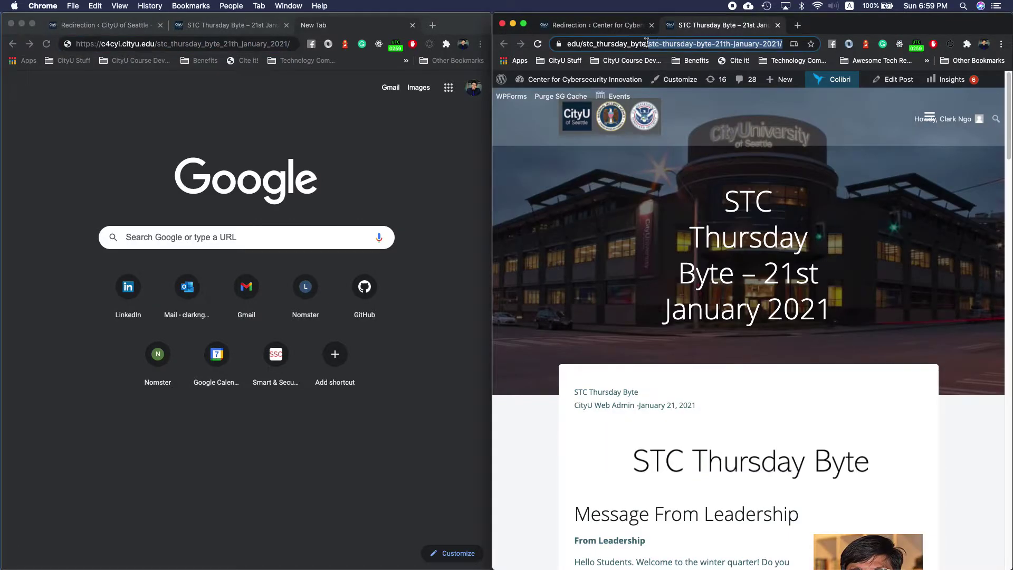
Compare the rule's source and target URLs with the old ciae post and redirect list
{"action": "left_click", "coordinate": [596, 25]}
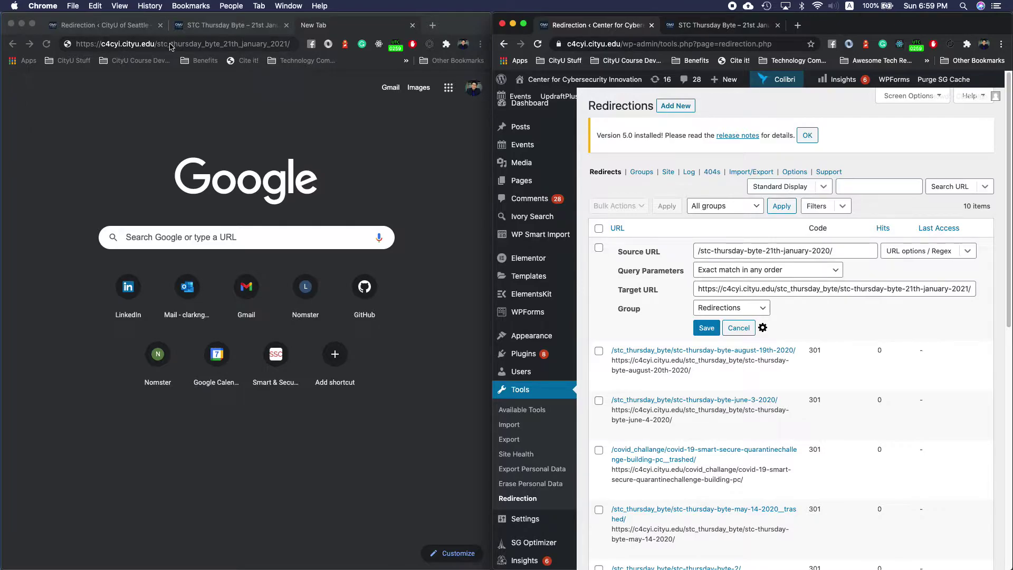
{"action": "left_click", "coordinate": [859, 253]}
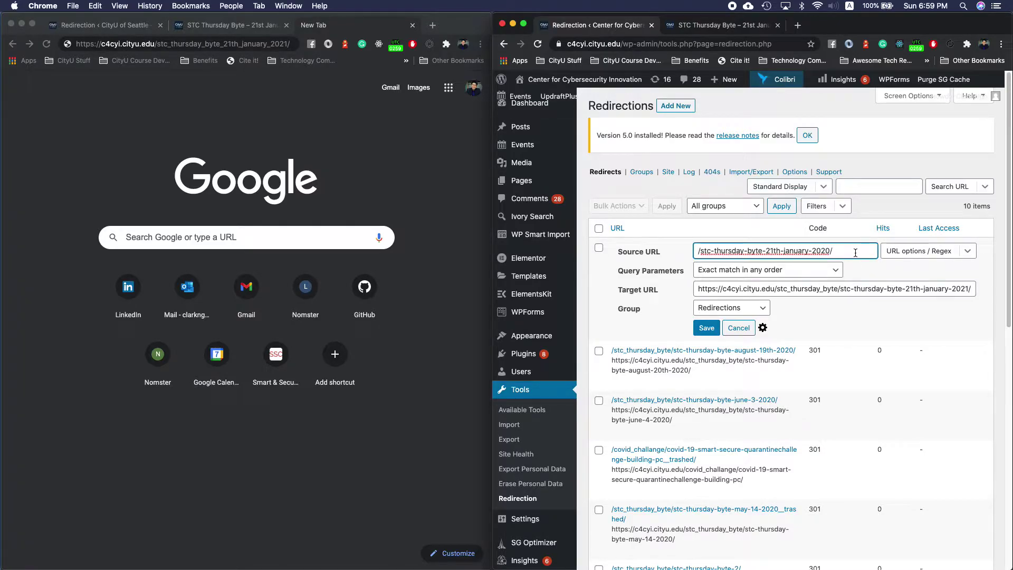
{"action": "key", "text": "super+a"}
{"action": "left_click", "coordinate": [205, 27]}
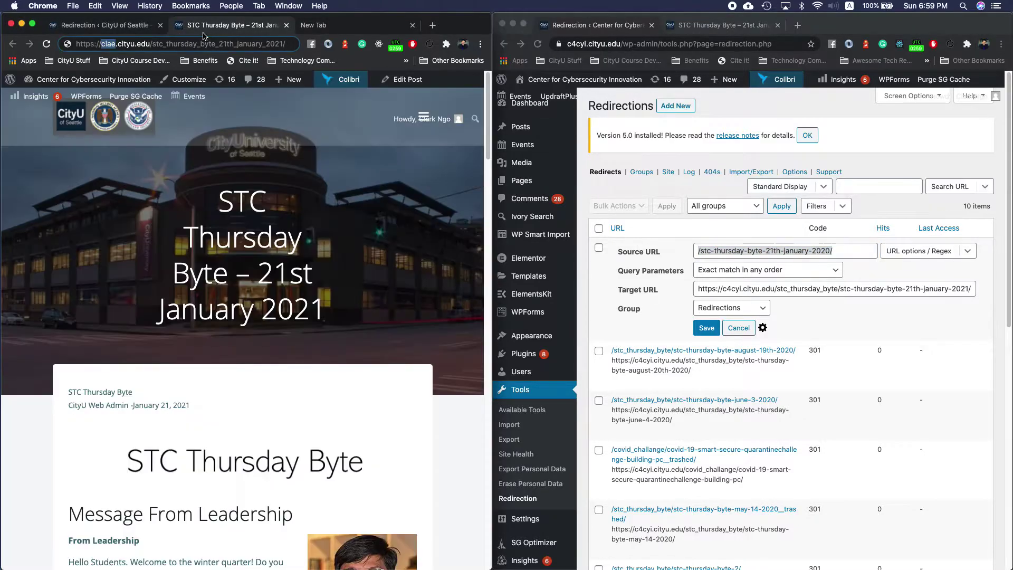
{"action": "left_click", "coordinate": [313, 25]}
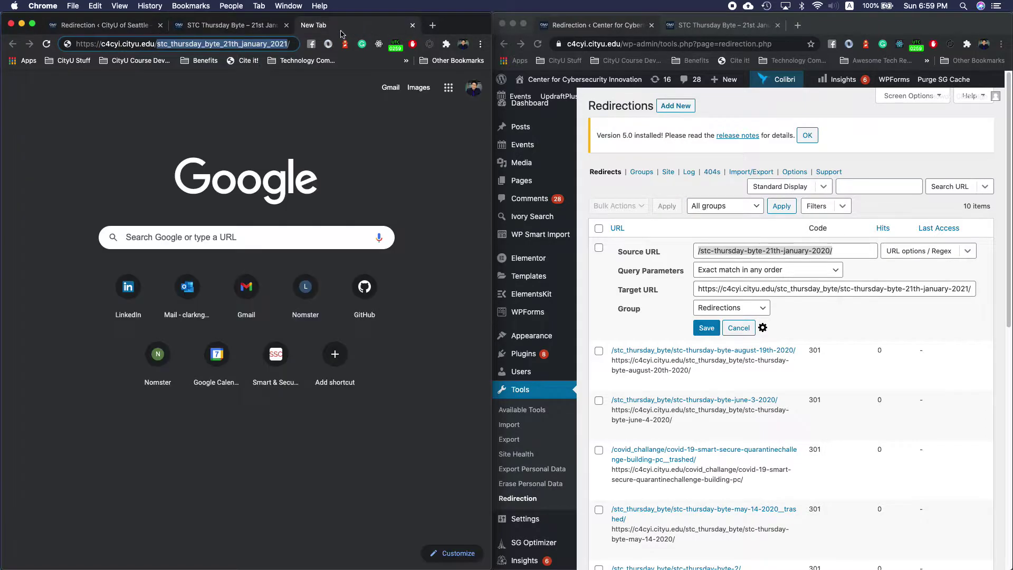
{"action": "left_click", "coordinate": [773, 291]}
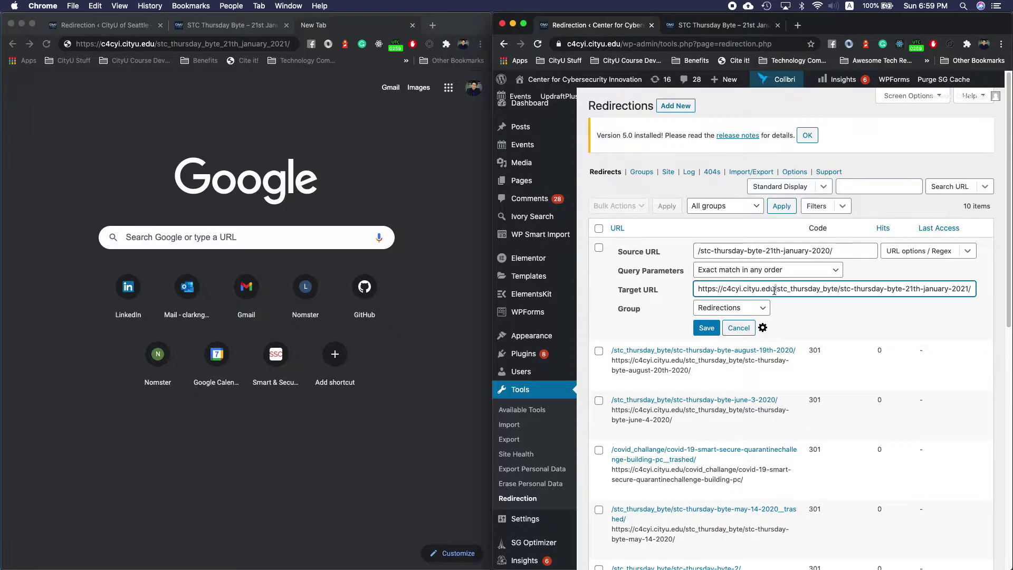
{"action": "left_click", "coordinate": [106, 25]}
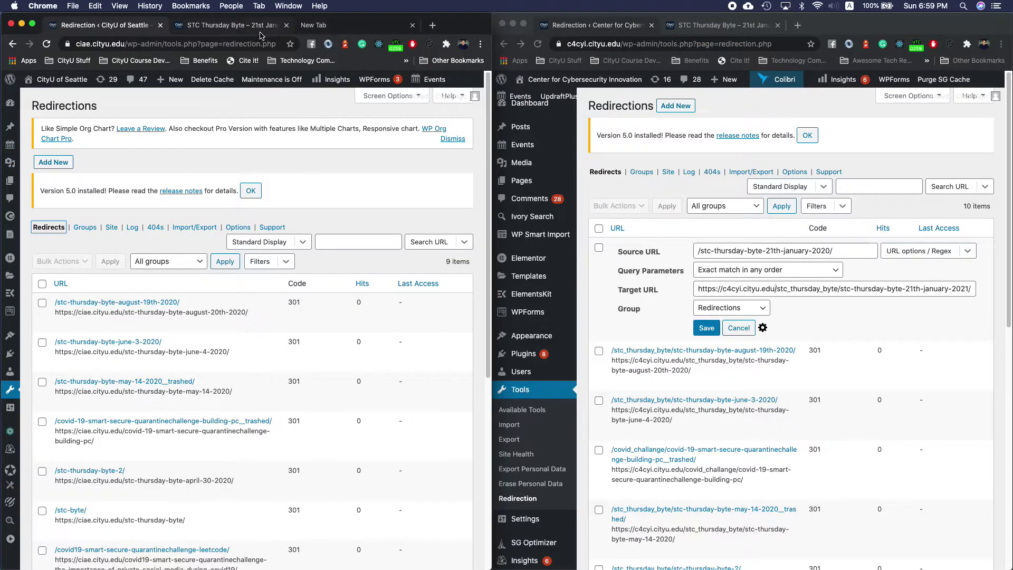
{"action": "left_click", "coordinate": [234, 25]}
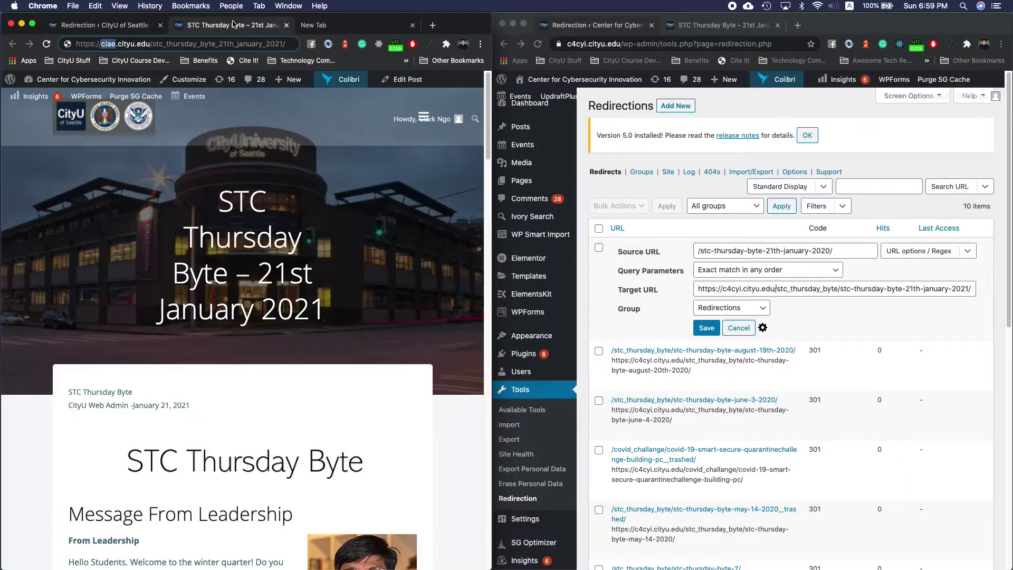
{"action": "left_click", "coordinate": [209, 42]}
Try the c4cyi address for the 21st January post (404), then load the emailed post link
{"action": "key", "text": "Return"}
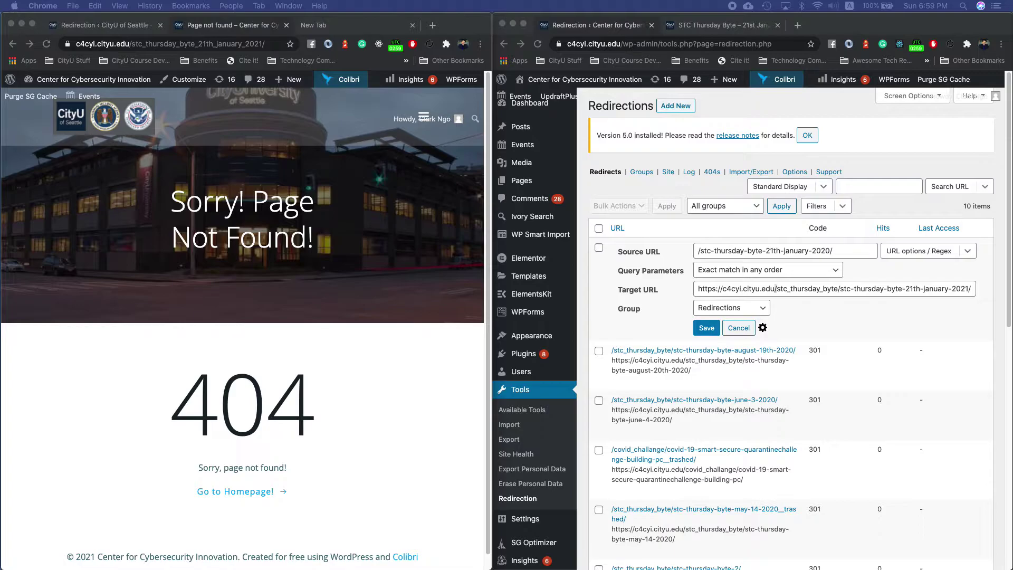
{"action": "left_click", "coordinate": [253, 47]}
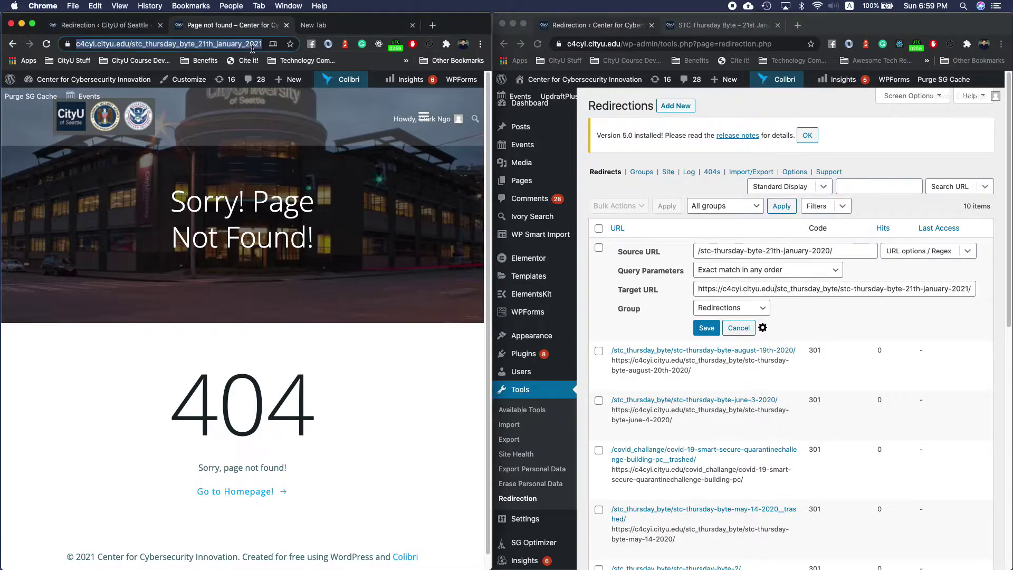
{"action": "type", "text": "HERE"}
{"action": "key", "text": "super+a"}
{"action": "type", "text": "c4cyi.cityu.edu/stc_thursday_byte_21th_january_2021/"}
{"action": "key", "text": "Return"}
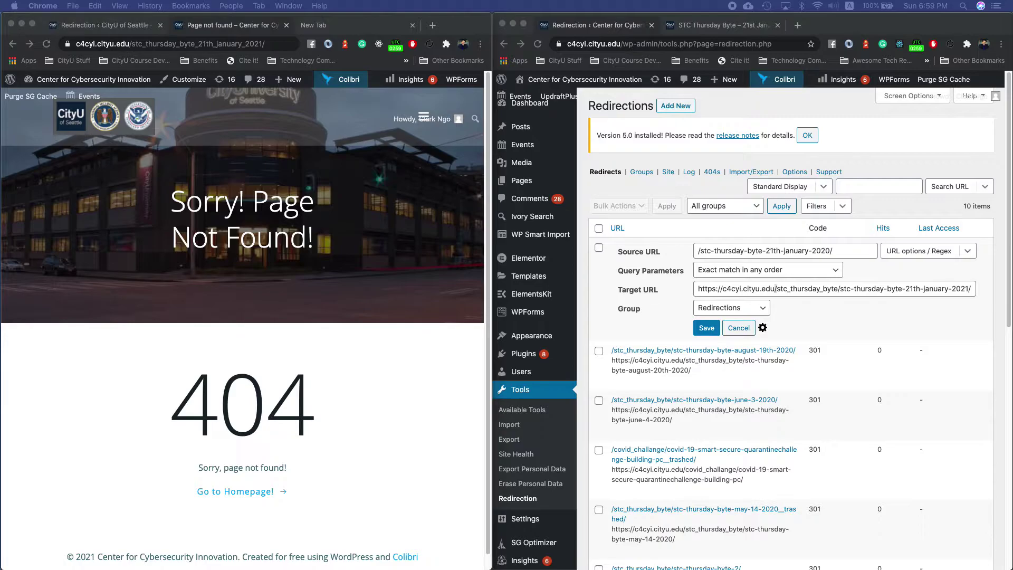
{"action": "left_click", "coordinate": [250, 48]}
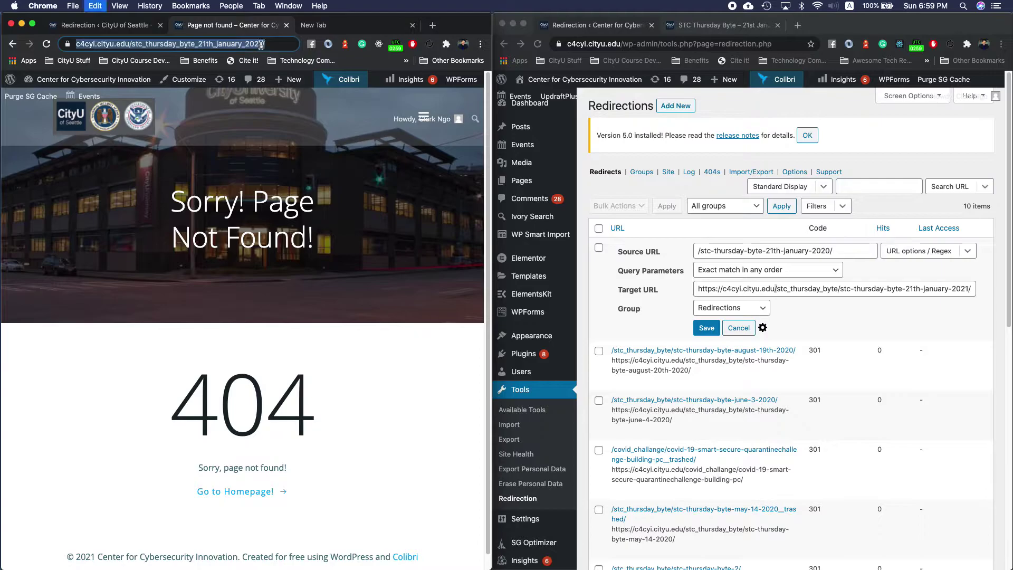
{"action": "key", "text": "super+v"}
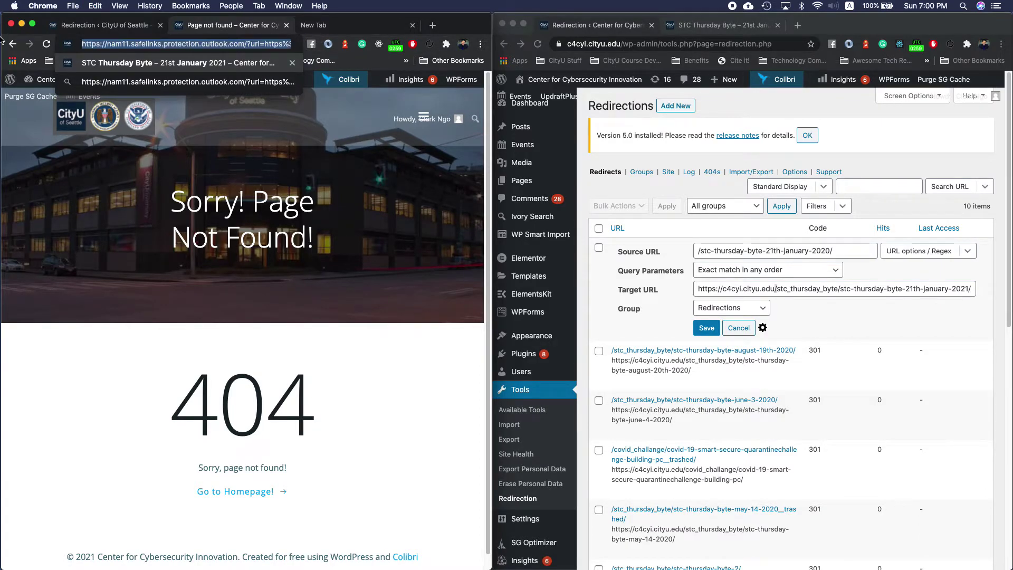
{"action": "key", "text": "Return"}
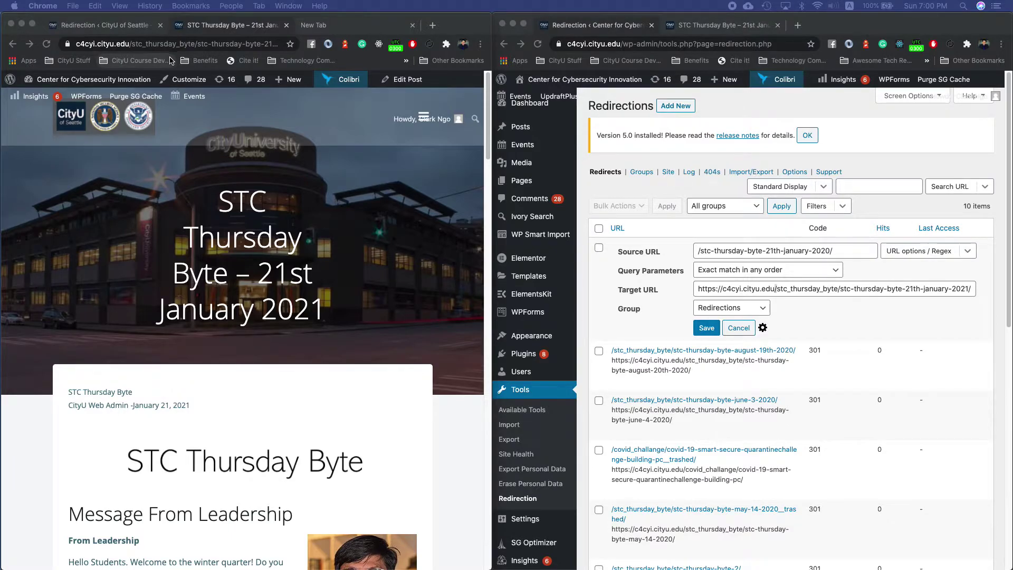
{"action": "scroll", "coordinate": [253, 242], "scroll_direction": "down", "scroll_amount": 2}
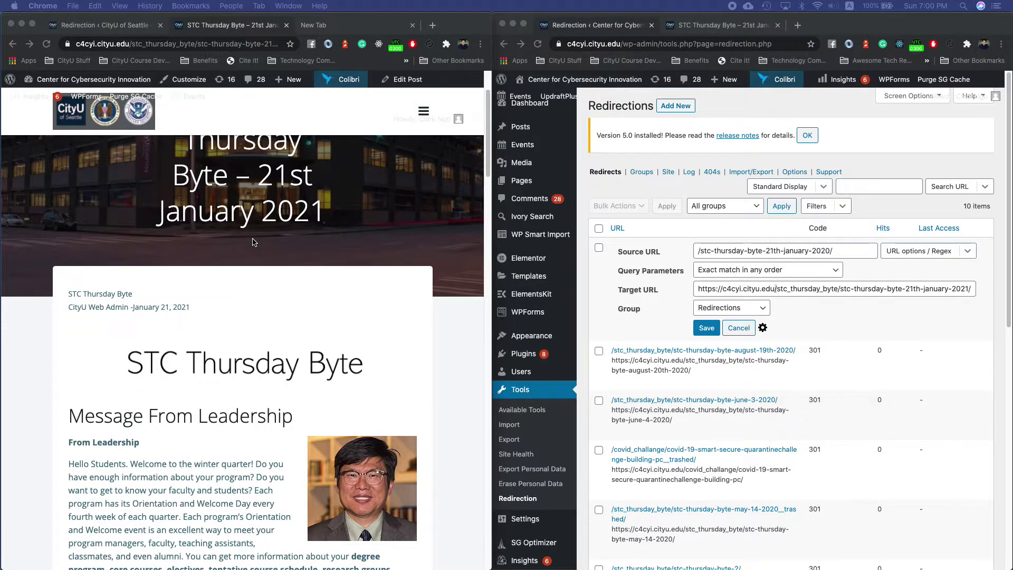
{"action": "left_click", "coordinate": [127, 24]}
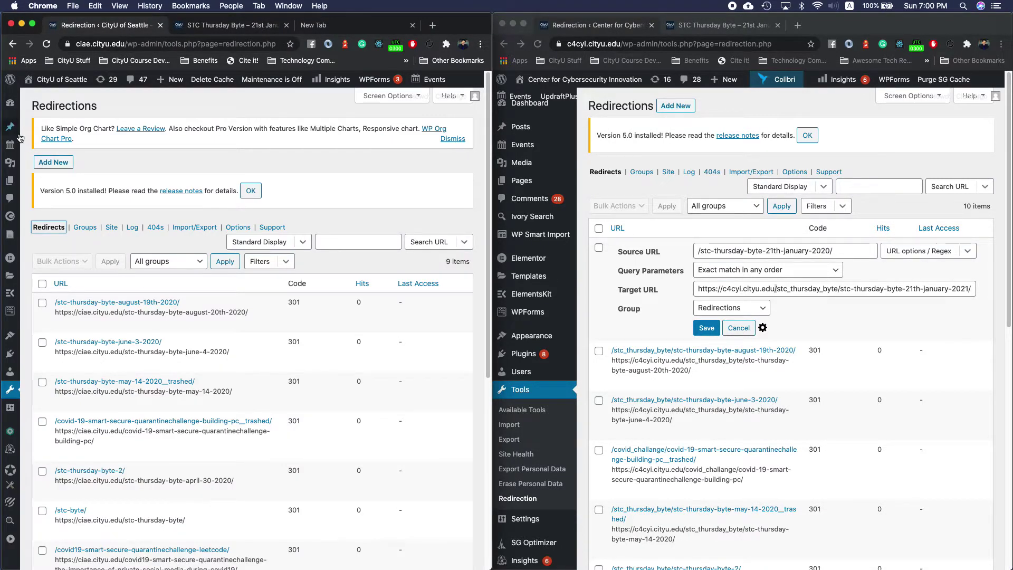
View the old 14th January 2020 STC Thursday Byte post from All Posts, landing on a c4cyi 404
{"action": "mouse_move", "coordinate": [16, 136]}
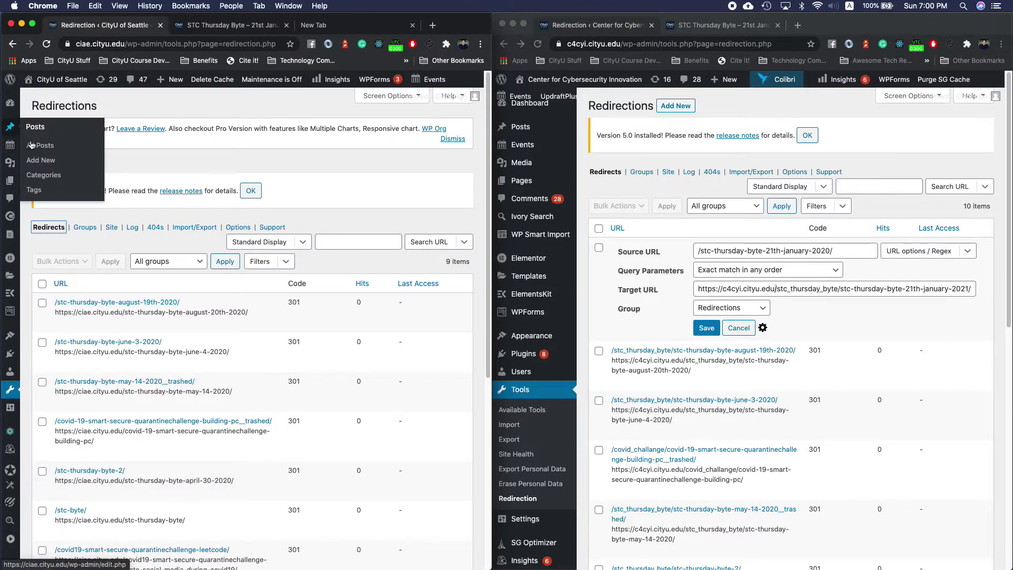
{"action": "left_click", "coordinate": [31, 144]}
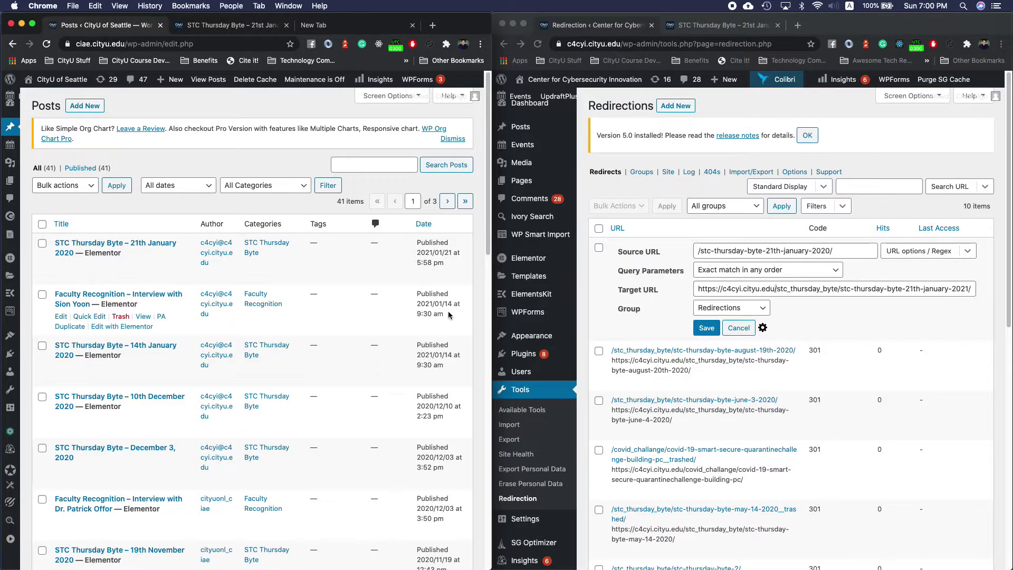
{"action": "left_click", "coordinate": [168, 348]}
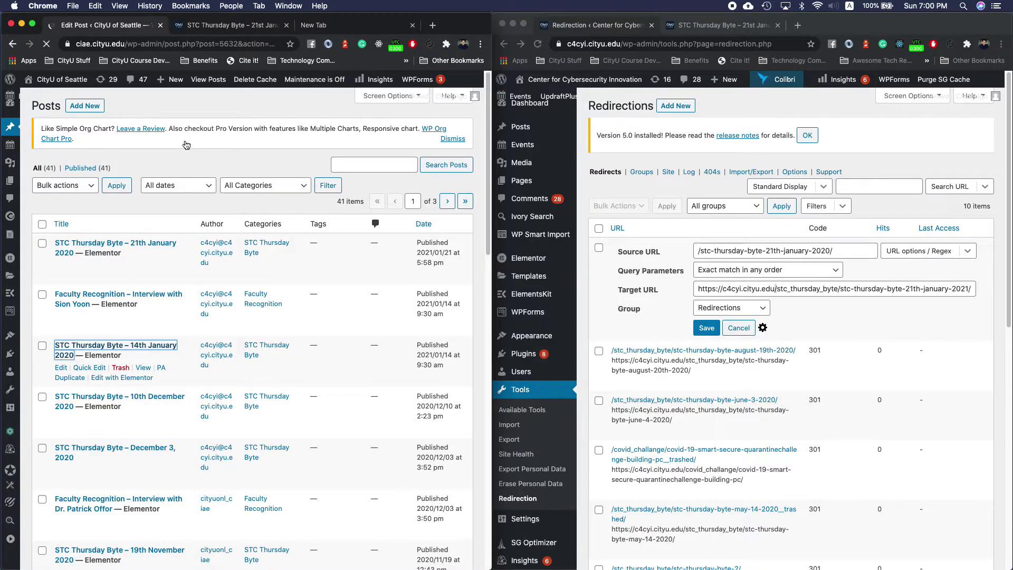
{"action": "left_click", "coordinate": [13, 44]}
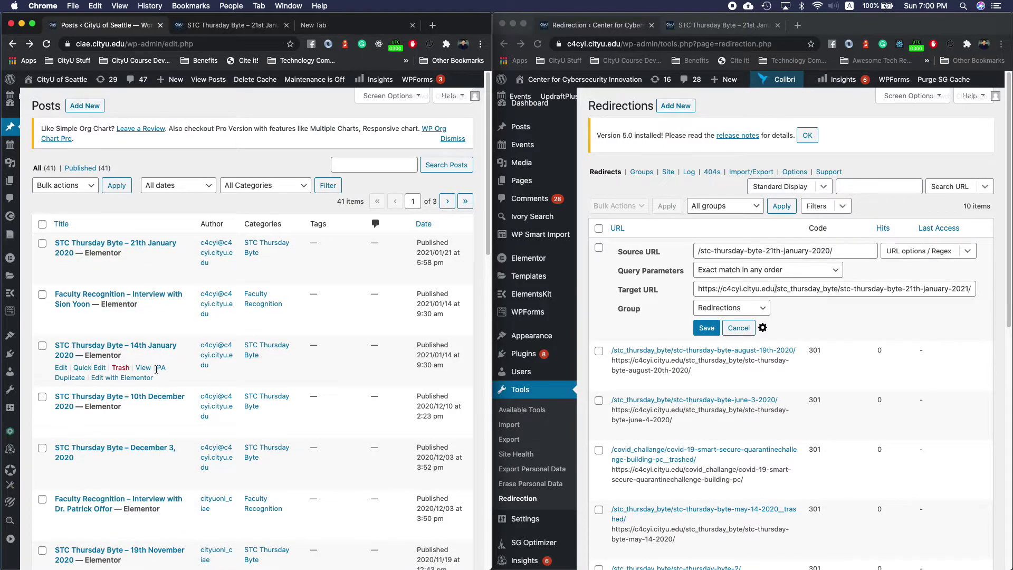
{"action": "left_click", "coordinate": [144, 368]}
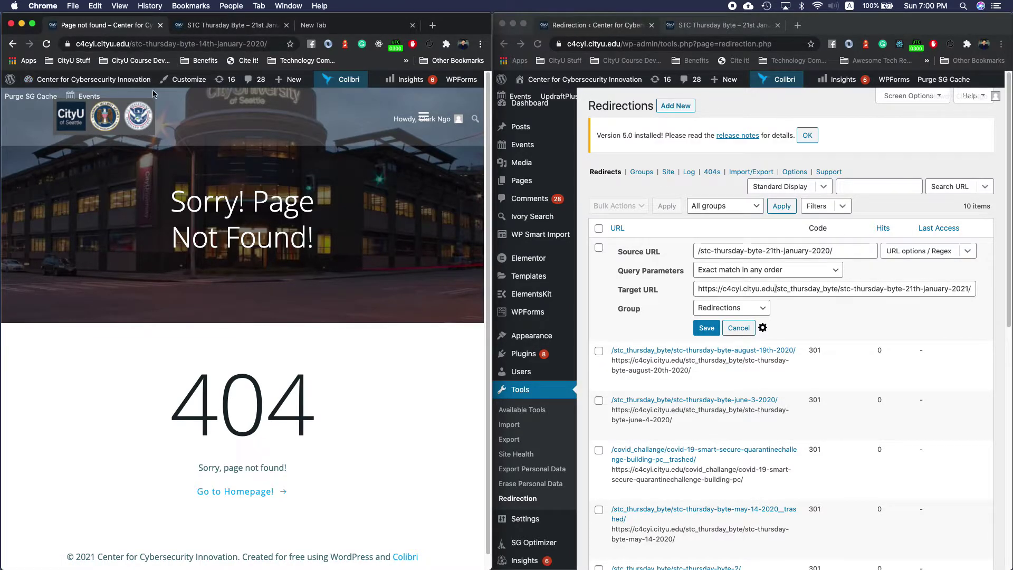
Open the c4cyi posts list and search it for 'stc thursday'
{"action": "left_click", "coordinate": [87, 44]}
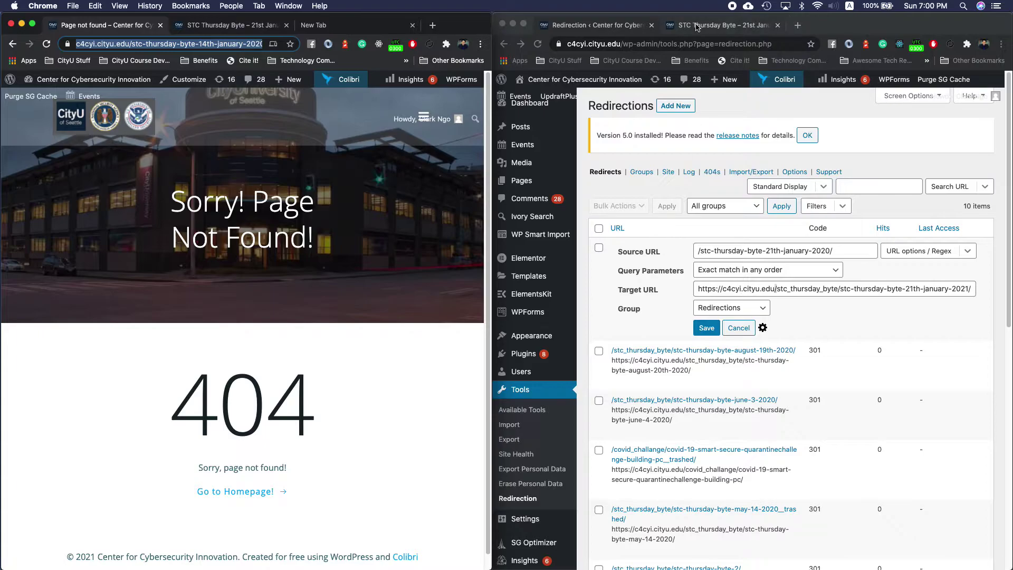
{"action": "left_click", "coordinate": [542, 133]}
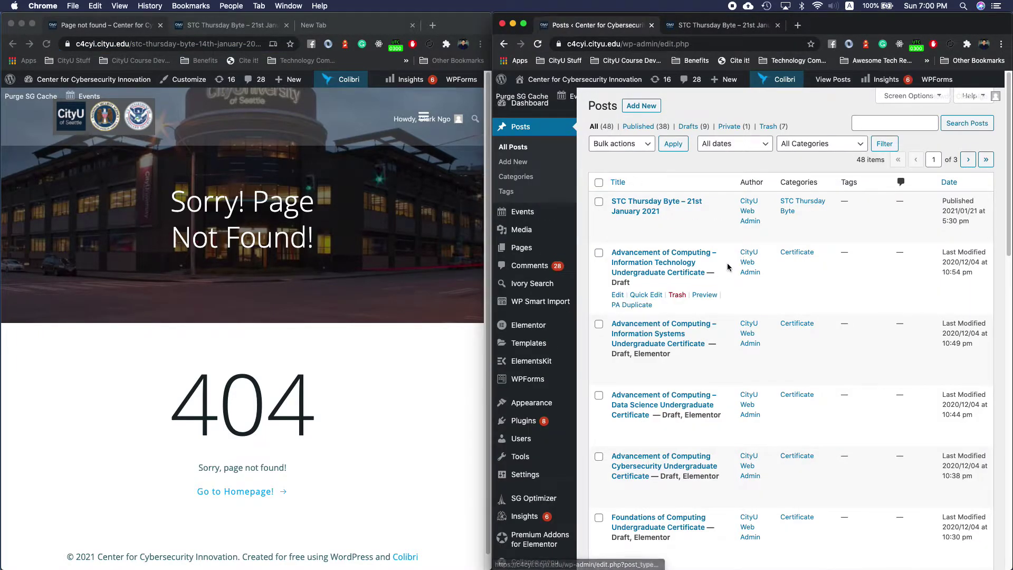
{"action": "scroll", "coordinate": [717, 278], "scroll_direction": "down", "scroll_amount": 1}
{"action": "scroll", "coordinate": [716, 278], "scroll_direction": "down", "scroll_amount": 8}
{"action": "scroll", "coordinate": [686, 253], "scroll_direction": "up", "scroll_amount": 10}
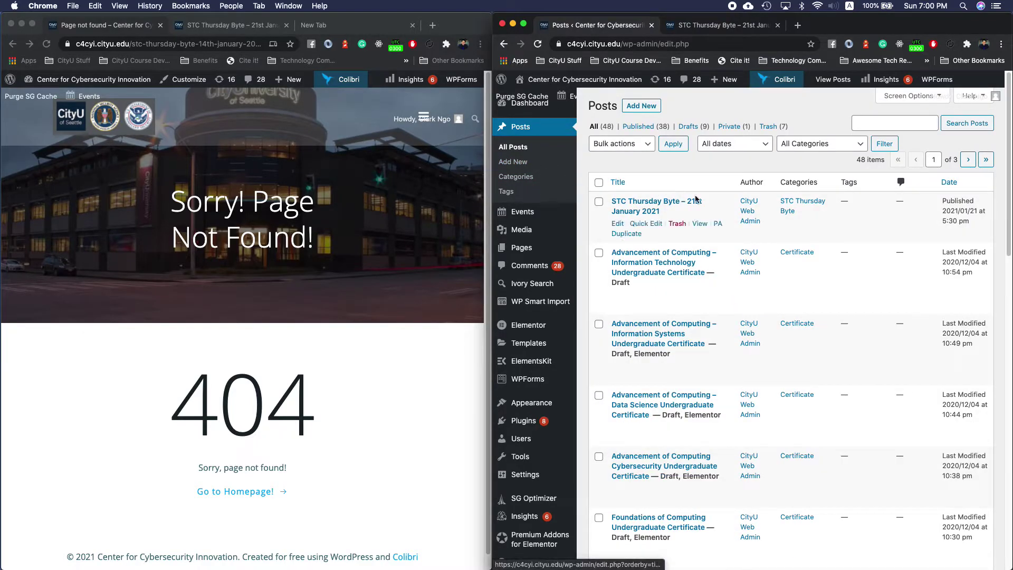
{"action": "left_click", "coordinate": [916, 129]}
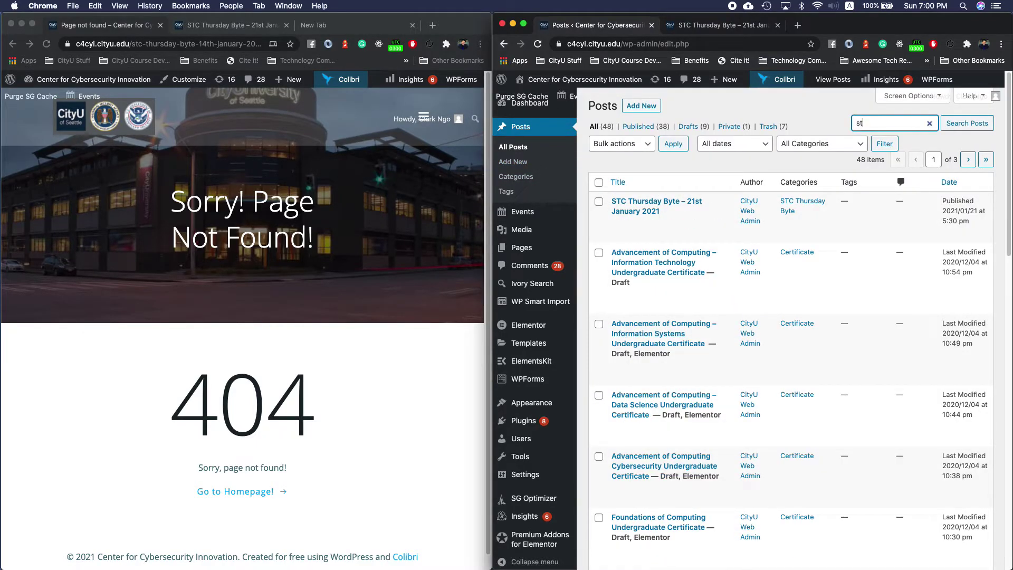
{"action": "type", "text": "stc thursday"}
{"action": "key", "text": "Return"}
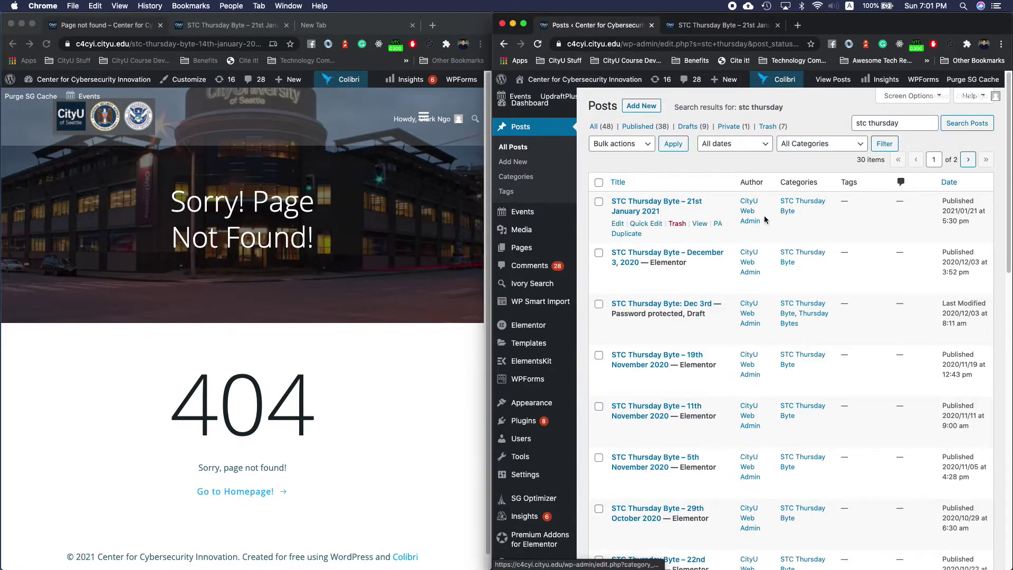
Narrow the c4cyi post search to 'january', and return the left window to the ciae posts
{"action": "scroll", "coordinate": [717, 289], "scroll_direction": "down", "scroll_amount": 1}
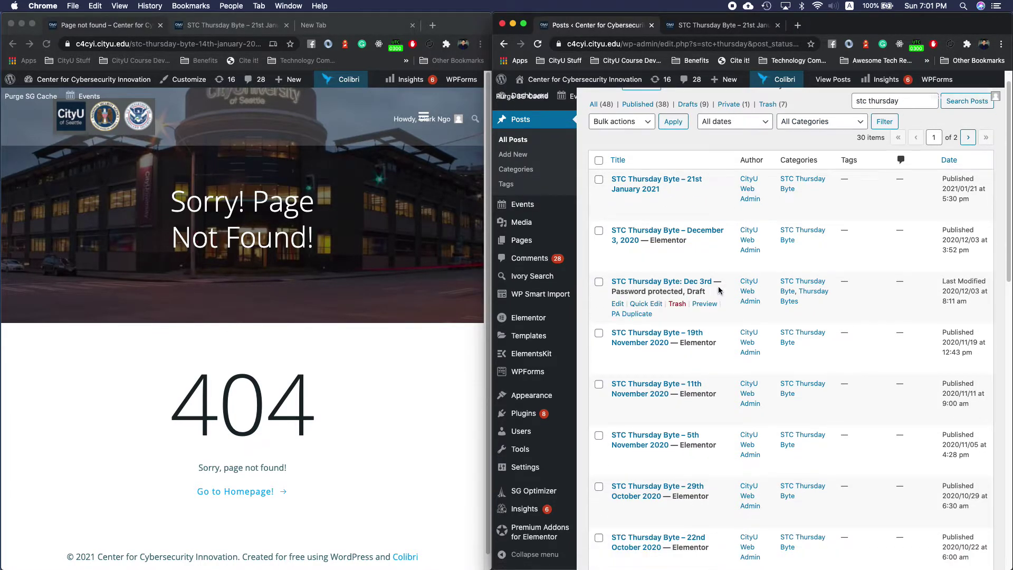
{"action": "scroll", "coordinate": [721, 290], "scroll_direction": "up", "scroll_amount": 1}
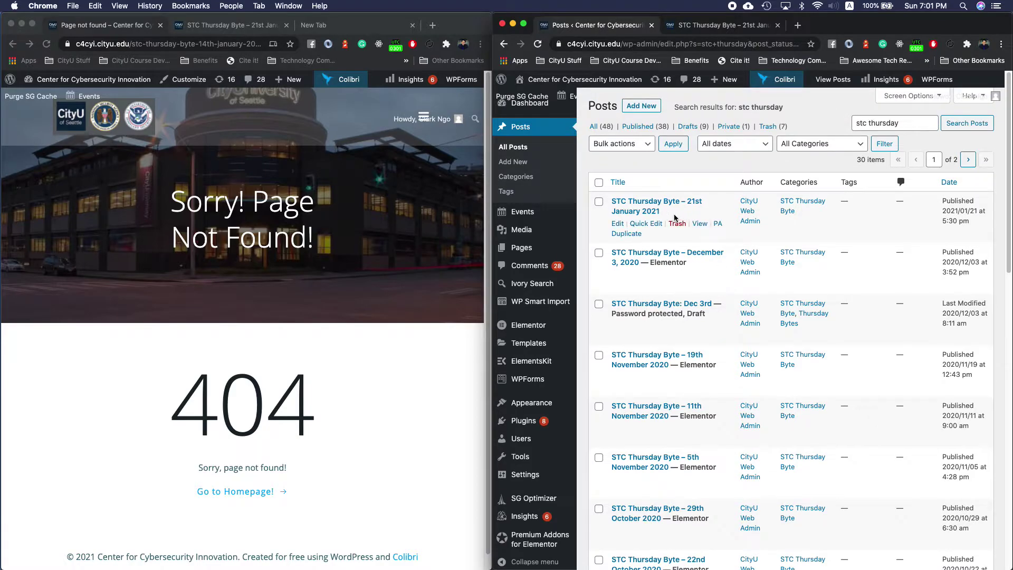
{"action": "scroll", "coordinate": [659, 305], "scroll_direction": "down", "scroll_amount": 1}
{"action": "scroll", "coordinate": [659, 305], "scroll_direction": "down", "scroll_amount": 10}
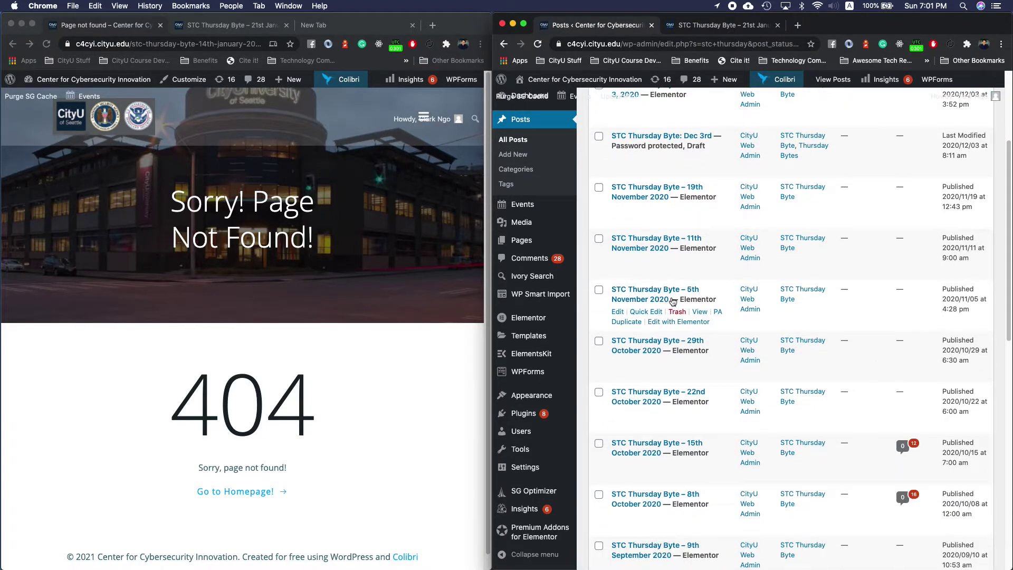
{"action": "scroll", "coordinate": [800, 302], "scroll_direction": "up", "scroll_amount": 10}
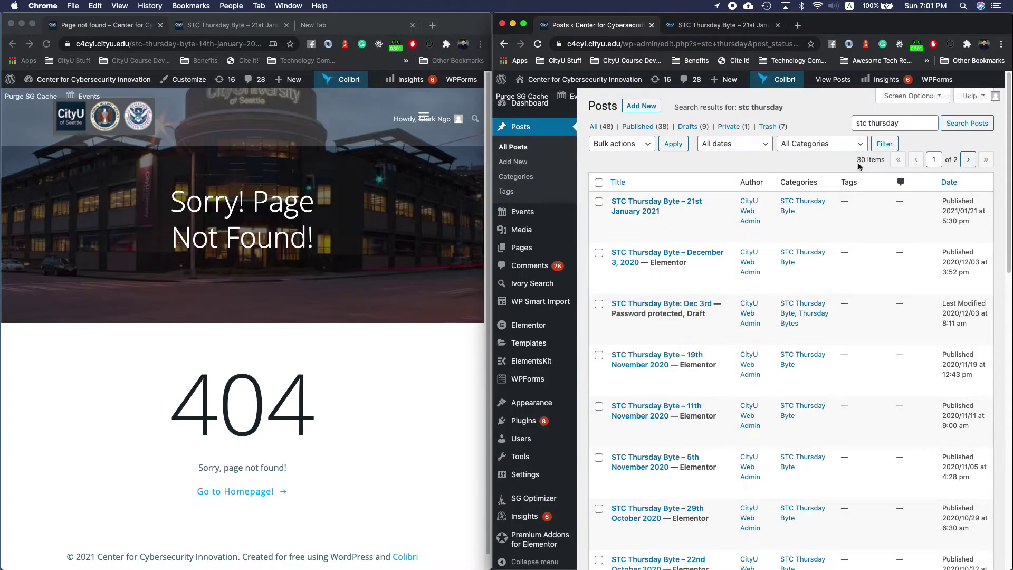
{"action": "double_click", "coordinate": [883, 123]}
{"action": "key", "text": "super+a"}
{"action": "type", "text": "january"}
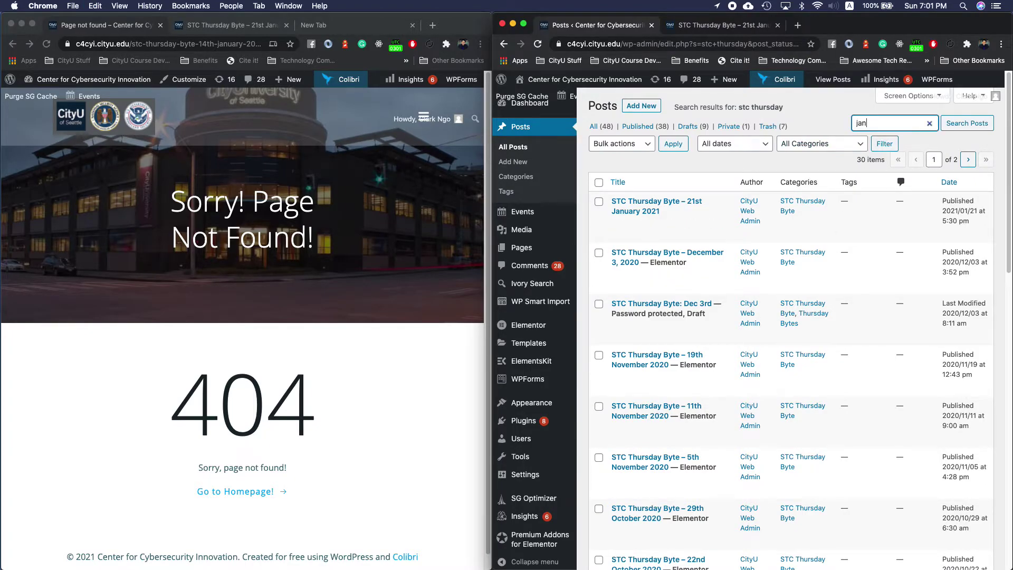
{"action": "key", "text": "Return"}
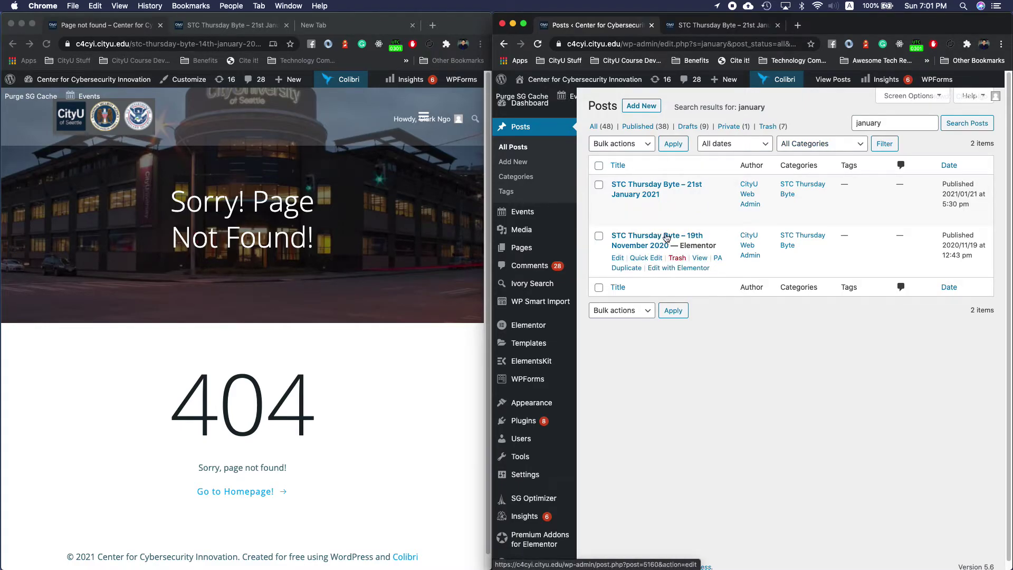
{"action": "left_click", "coordinate": [19, 46]}
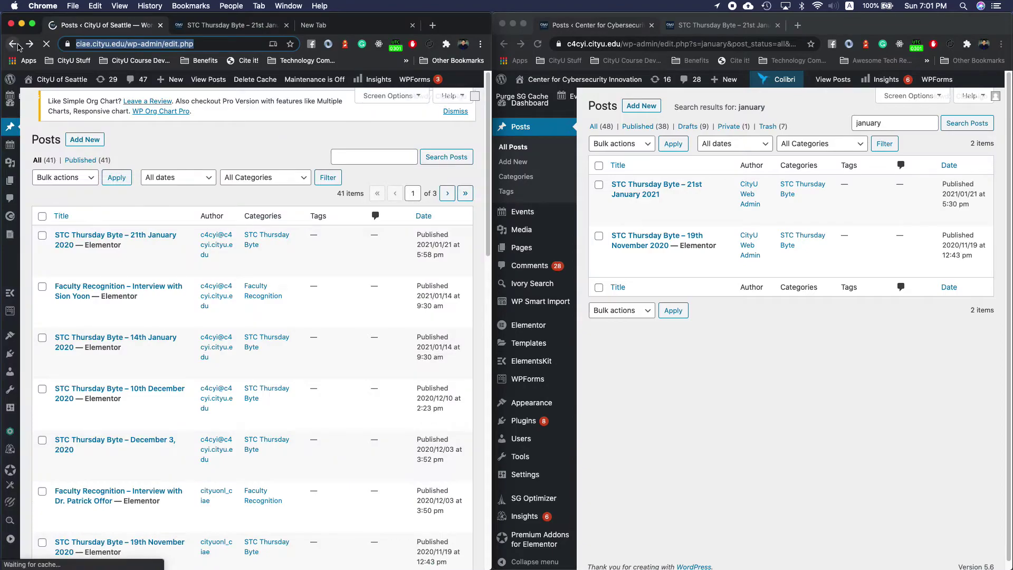
Search ciae posts for 'november' and view the old 19th November post
{"action": "left_click", "coordinate": [346, 160]}
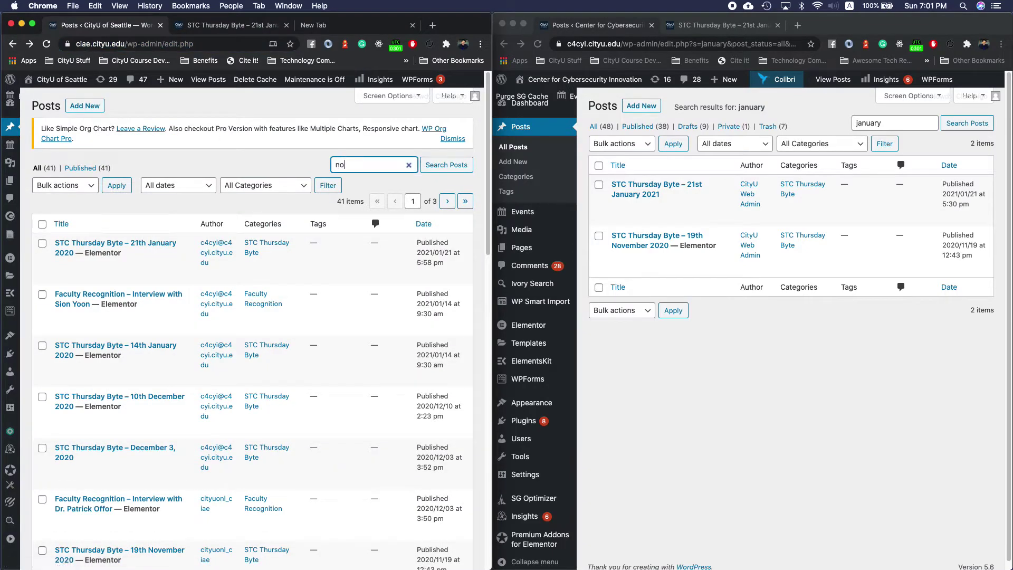
{"action": "type", "text": "november"}
{"action": "key", "text": "Return"}
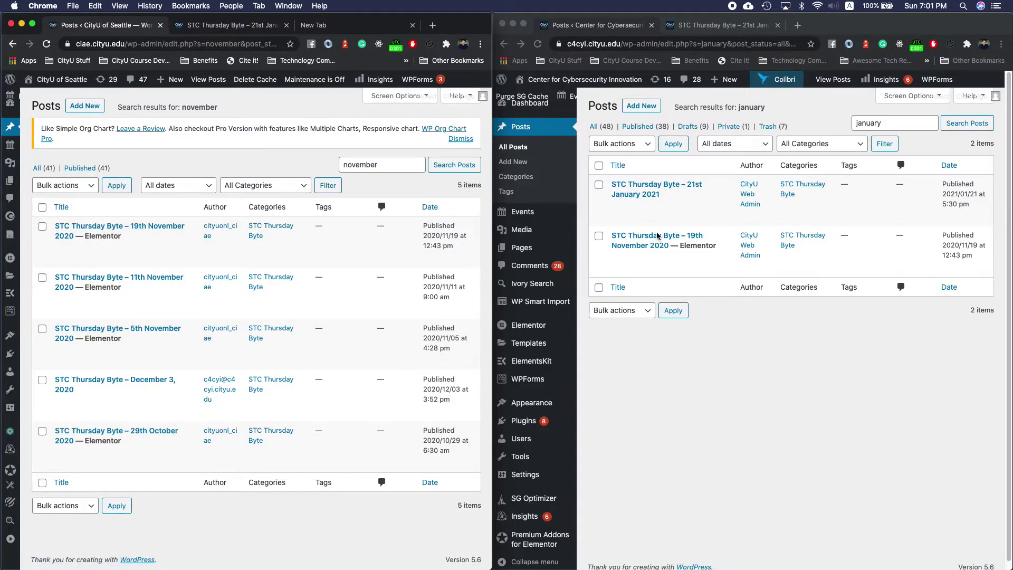
{"action": "left_click", "coordinate": [143, 248]}
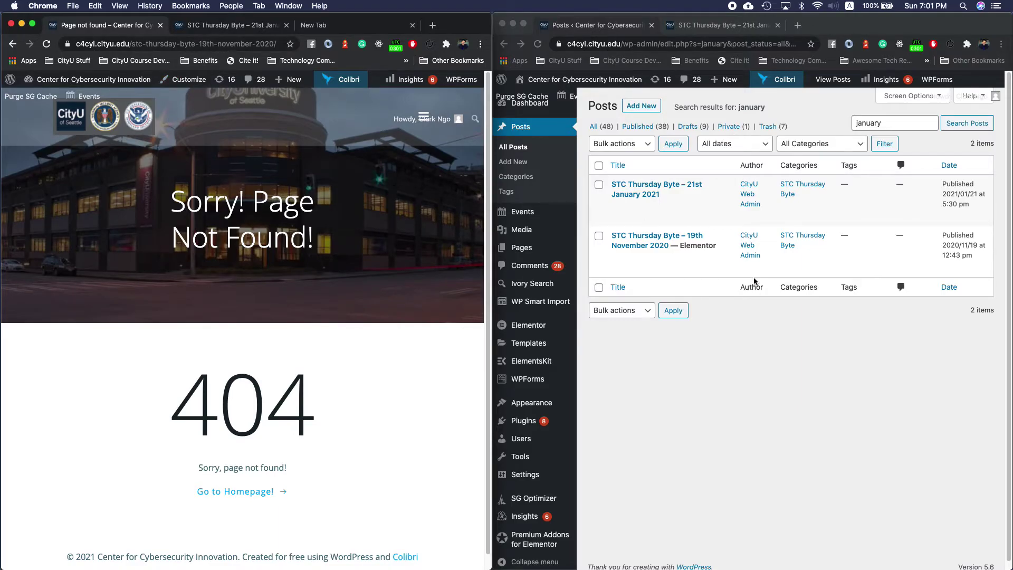
Open the live c4cyi 19th November post in its own tab
{"action": "left_click", "coordinate": [733, 272]}
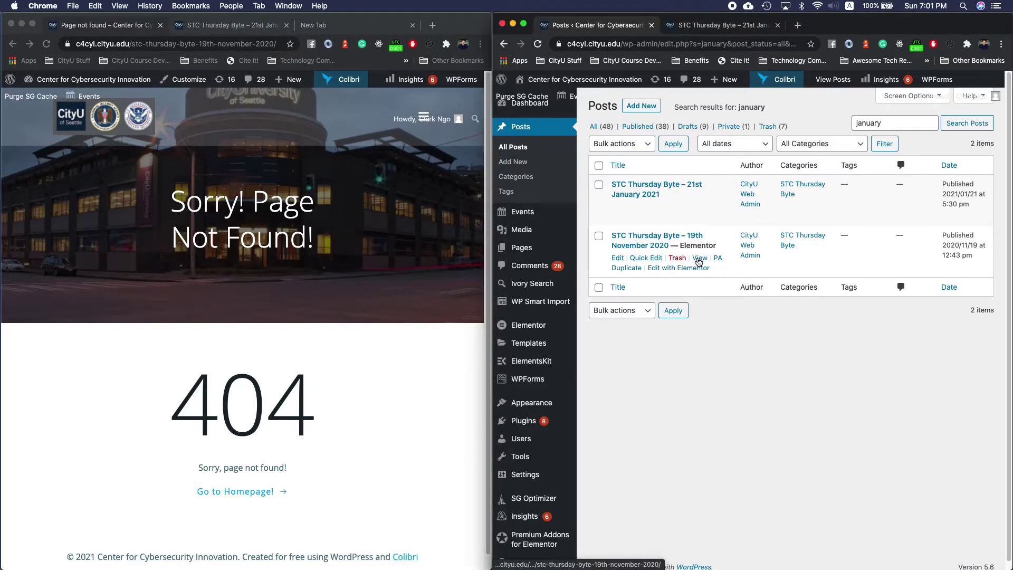
{"action": "left_click", "coordinate": [699, 258]}
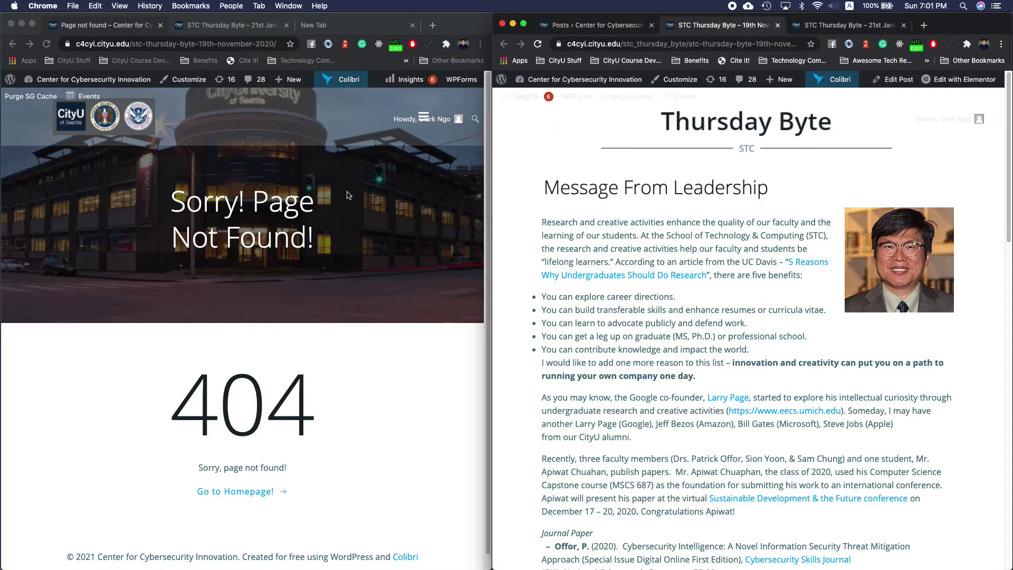
{"action": "left_click", "coordinate": [577, 28]}
Start a new c4cyi redirect with source path /stc-thursday-byte-19th-november-2020/
{"action": "mouse_move", "coordinate": [540, 304]}
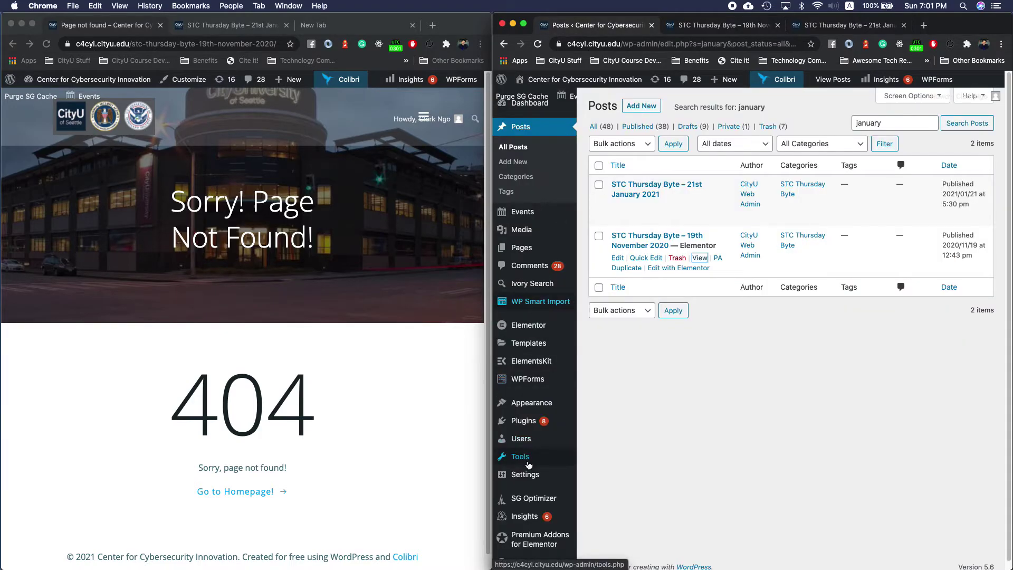
{"action": "mouse_move", "coordinate": [537, 458]}
{"action": "left_click", "coordinate": [627, 527]}
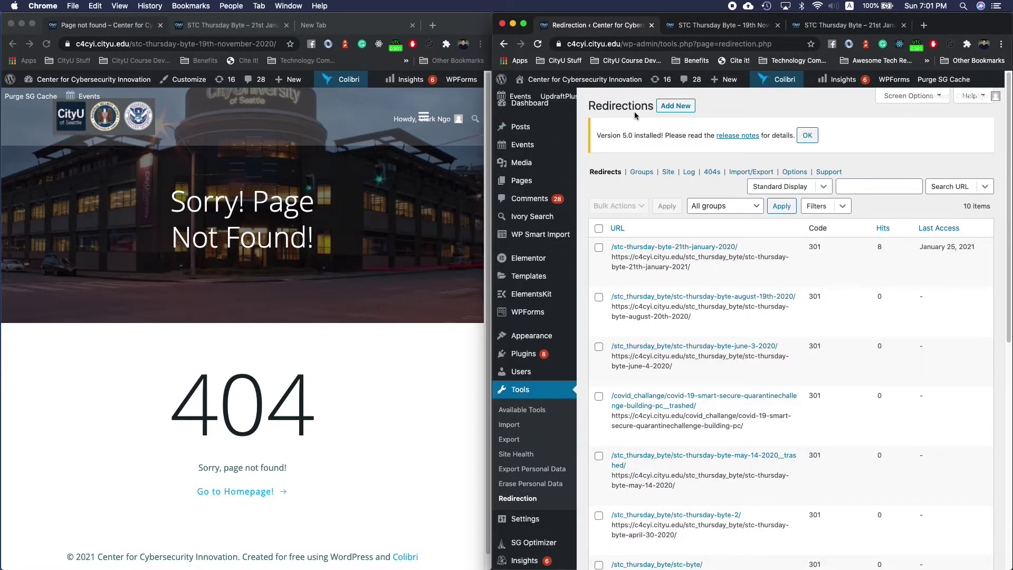
{"action": "left_click", "coordinate": [671, 106]}
{"action": "left_click", "coordinate": [264, 47]}
{"action": "key", "text": "super+c"}
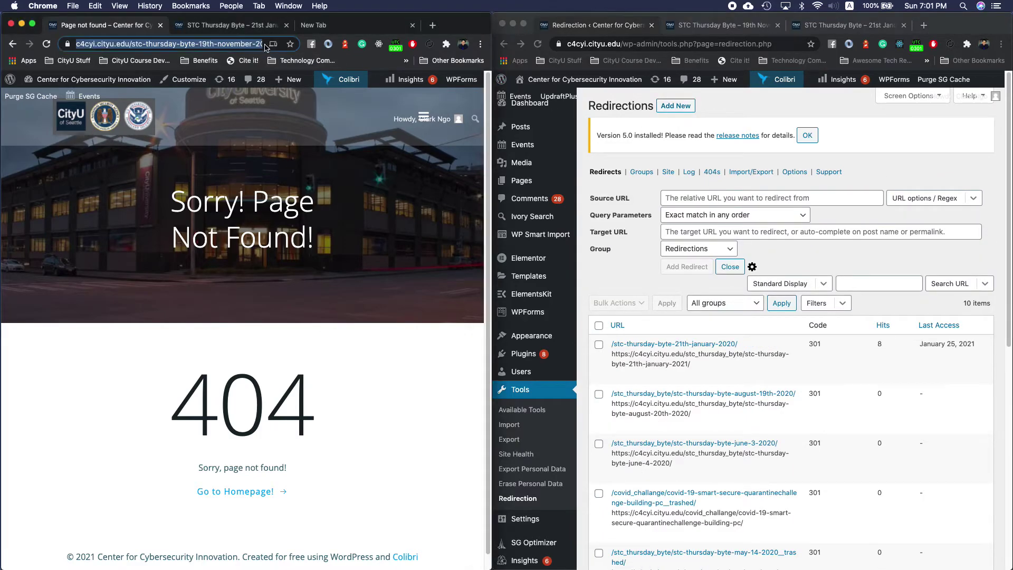
{"action": "left_click", "coordinate": [692, 199]}
{"action": "key", "text": "super+v"}
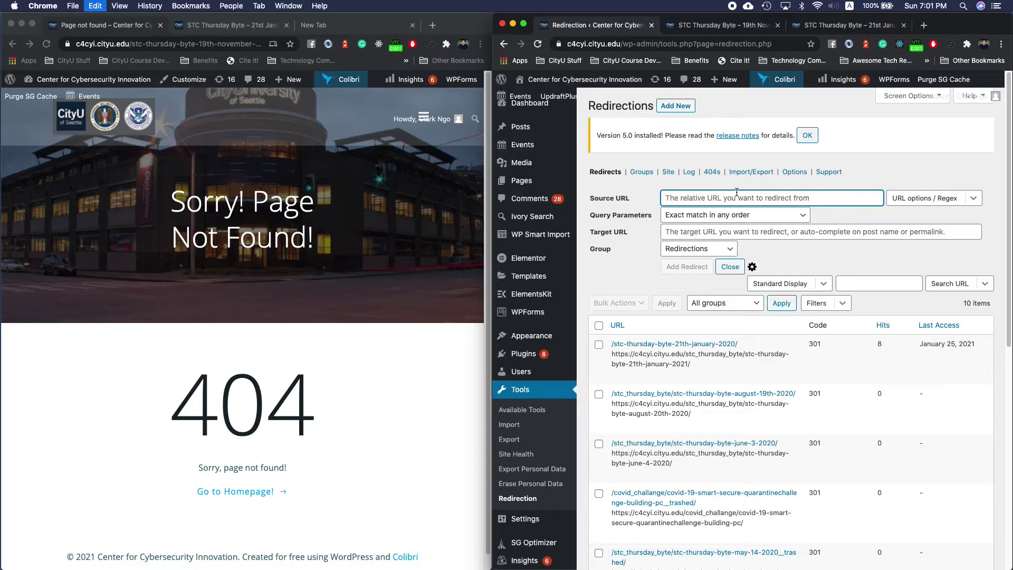
{"action": "left_click_drag", "start_coordinate": [737, 199], "coordinate": [533, 182]}
{"action": "key", "text": "BackSpace"}
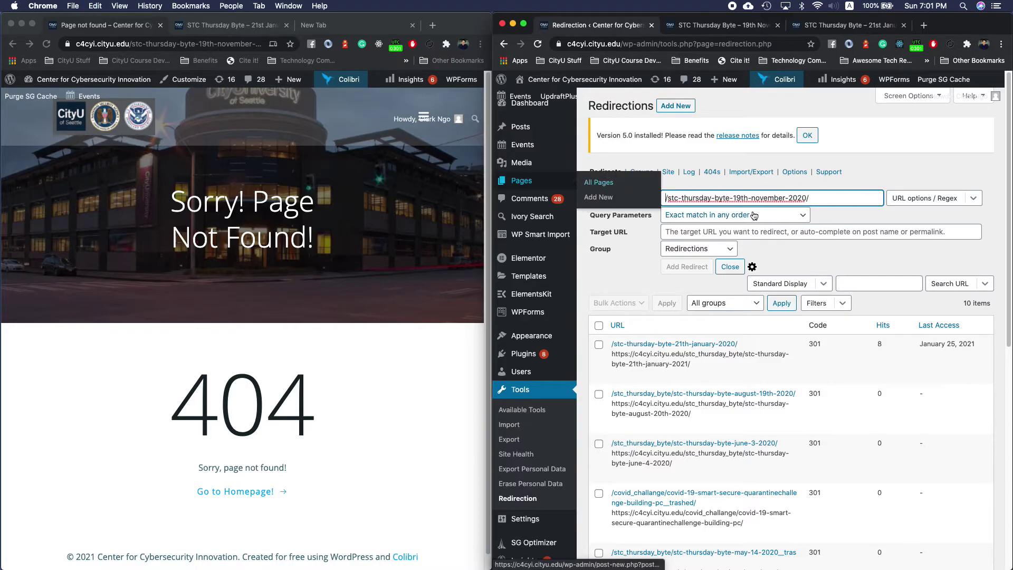
Set the target to the live 19th November post URL and save the rule
{"action": "left_click", "coordinate": [733, 25]}
{"action": "left_click", "coordinate": [805, 27]}
{"action": "left_click", "coordinate": [753, 30]}
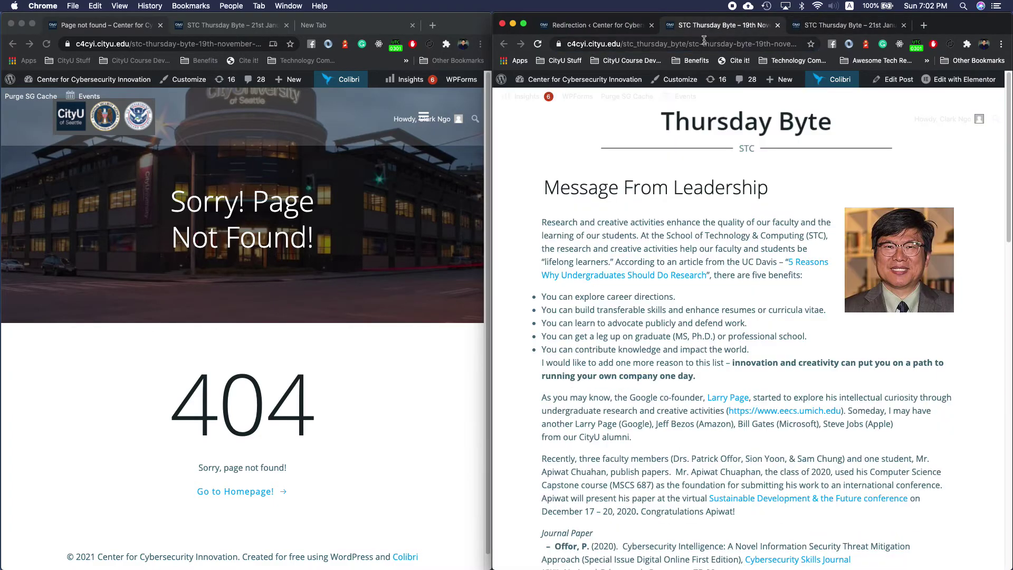
{"action": "left_click", "coordinate": [704, 42]}
{"action": "key", "text": "ctrl+c"}
{"action": "left_click", "coordinate": [596, 25]}
{"action": "left_click", "coordinate": [765, 232]}
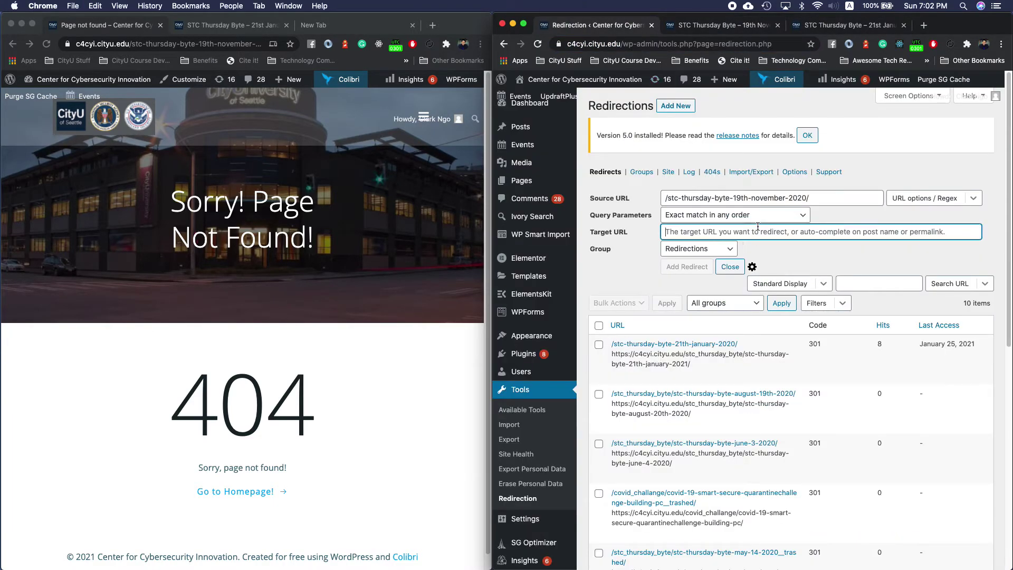
{"action": "key", "text": "ctrl+v"}
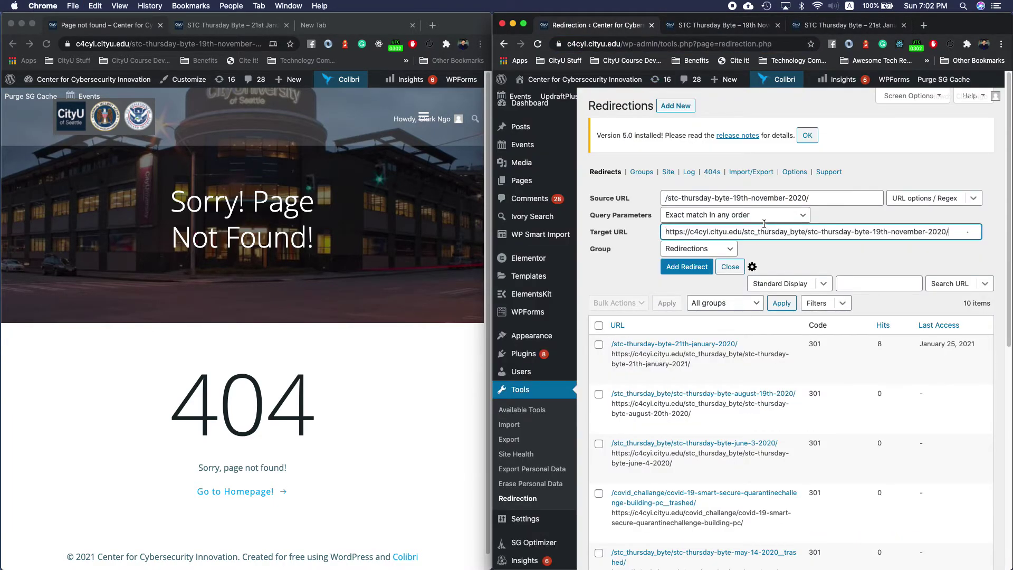
{"action": "left_click", "coordinate": [698, 267]}
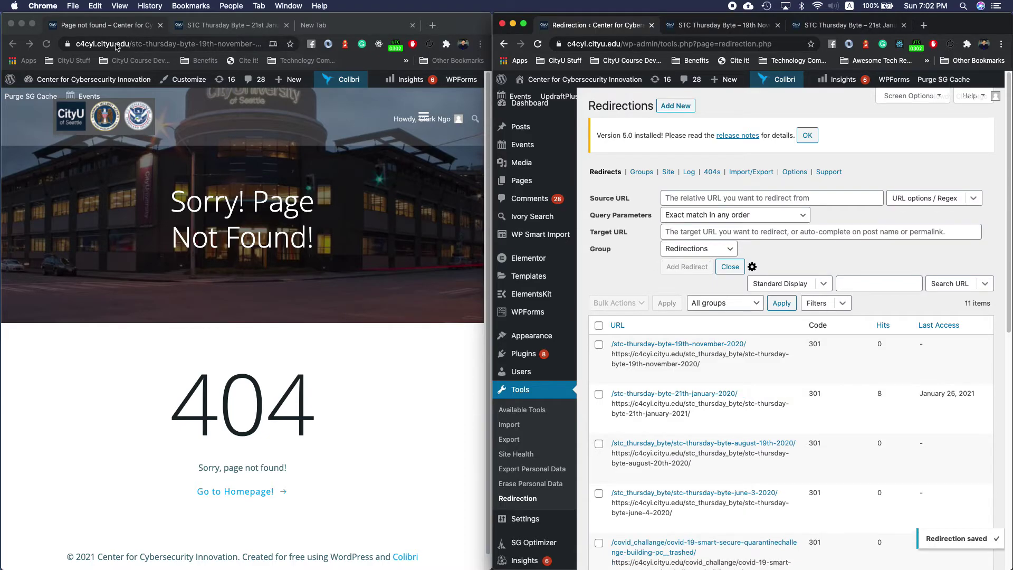
{"action": "left_click", "coordinate": [13, 47]}
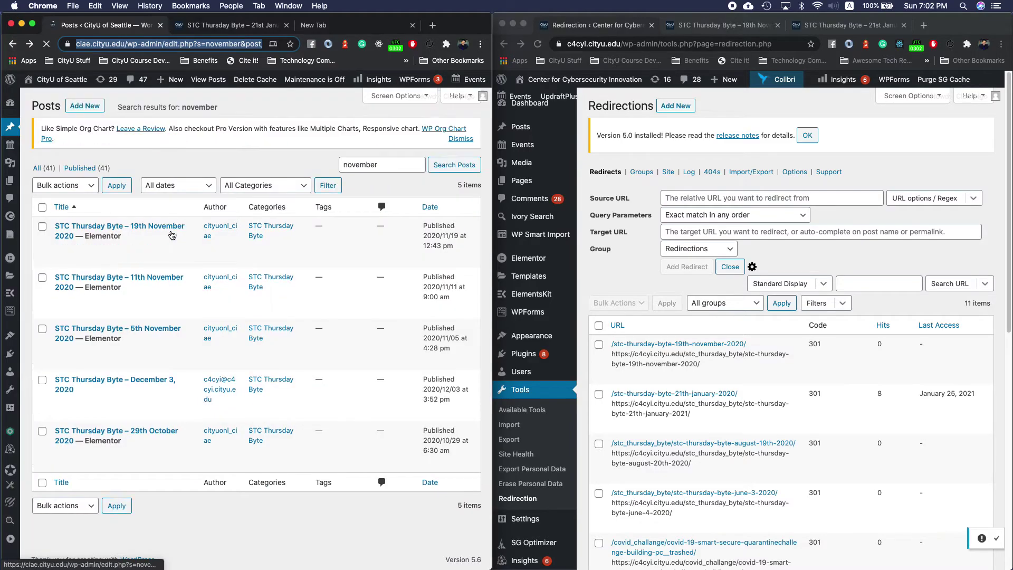
Open the old 19th November post and confirm it reaches the live 'Message From Leadership' post
{"action": "left_click", "coordinate": [142, 249]}
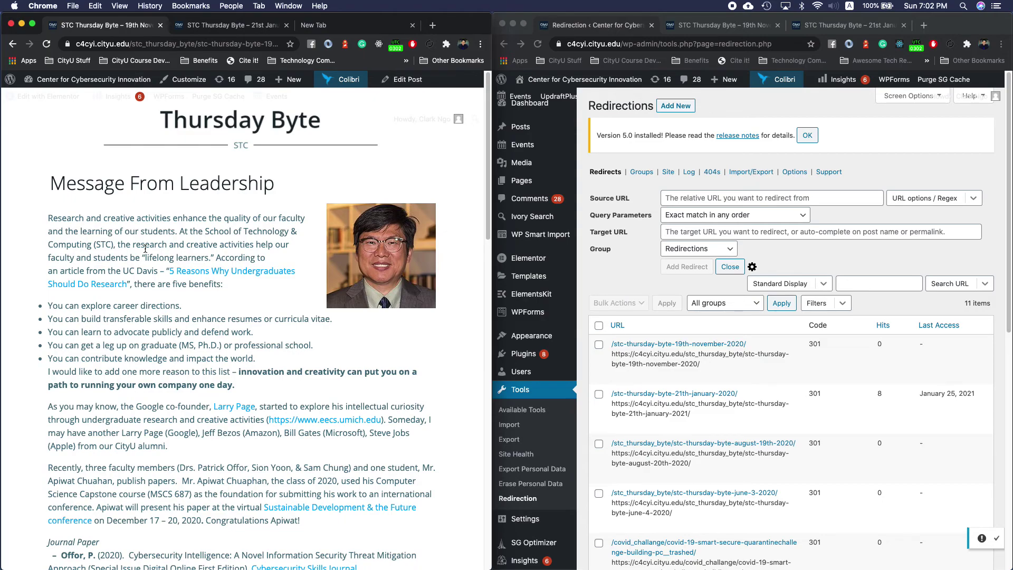
{"action": "left_click", "coordinate": [654, 379]}
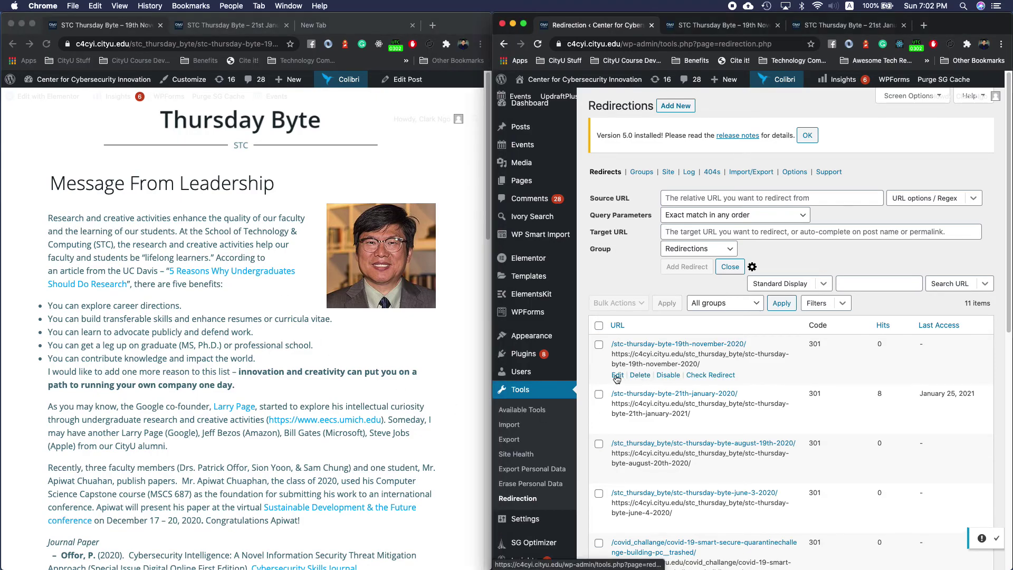
Open the 19th November redirect rule and highlight its source path and stc_thursday_byte target path
{"action": "left_click", "coordinate": [618, 375]}
{"action": "left_click_drag", "start_coordinate": [838, 348], "coordinate": [670, 342]}
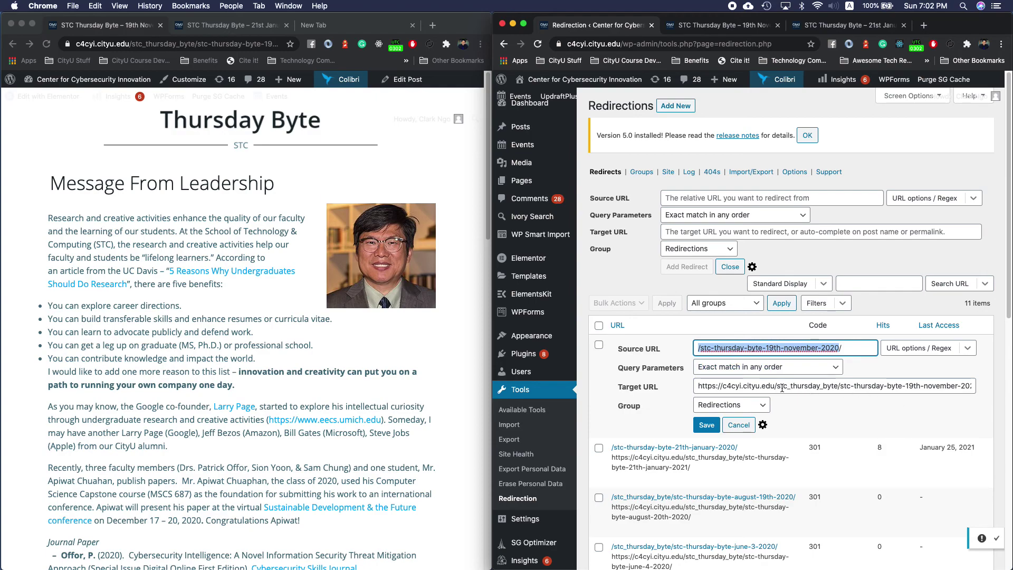
{"action": "left_click_drag", "start_coordinate": [782, 388], "coordinate": [979, 391]}
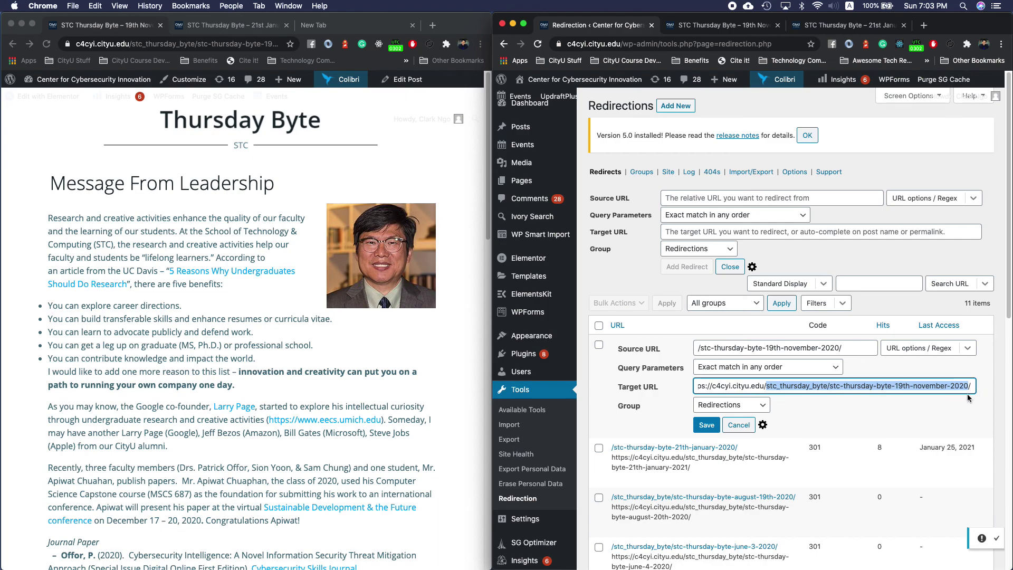